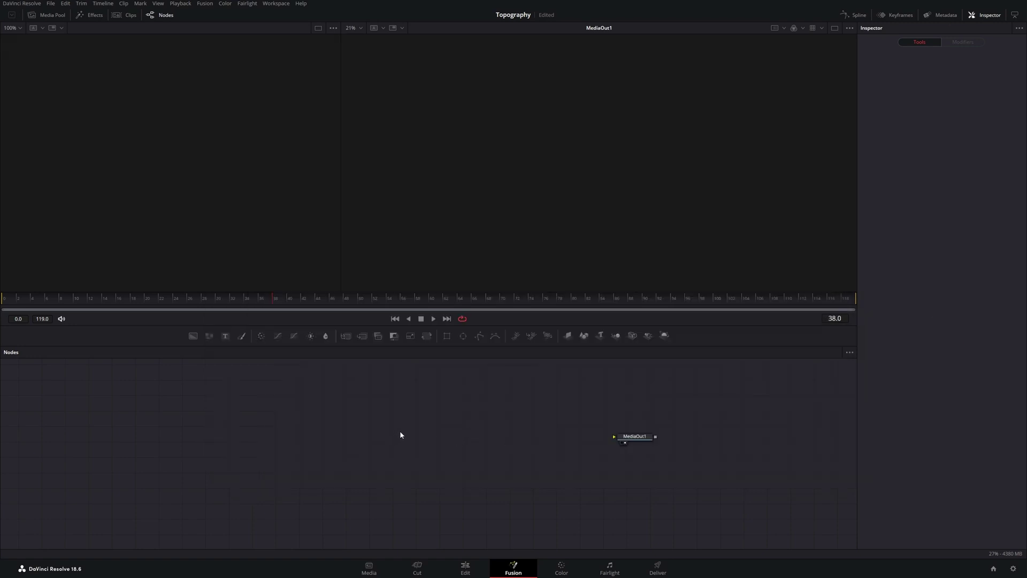
Save the project and add a BetterTopography node to the node graph.
key(ctrl+s)
key(shift+space)
text(Bett)
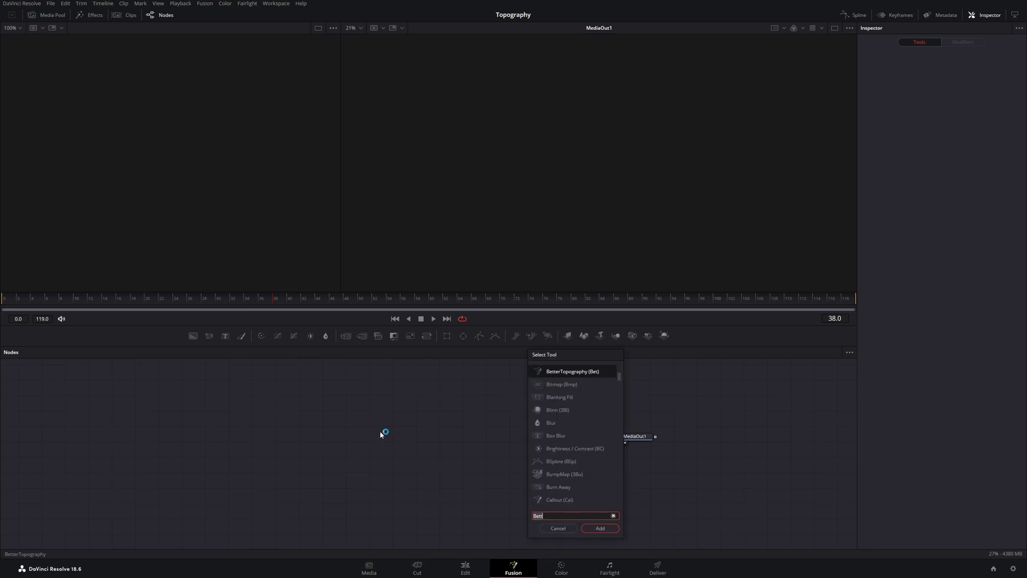
key(Return)
mouse_move(383, 429)
mouse_down()
mouse_move(344, 460)
mouse_move(345, 428)
mouse_move(386, 436)
mouse_up()
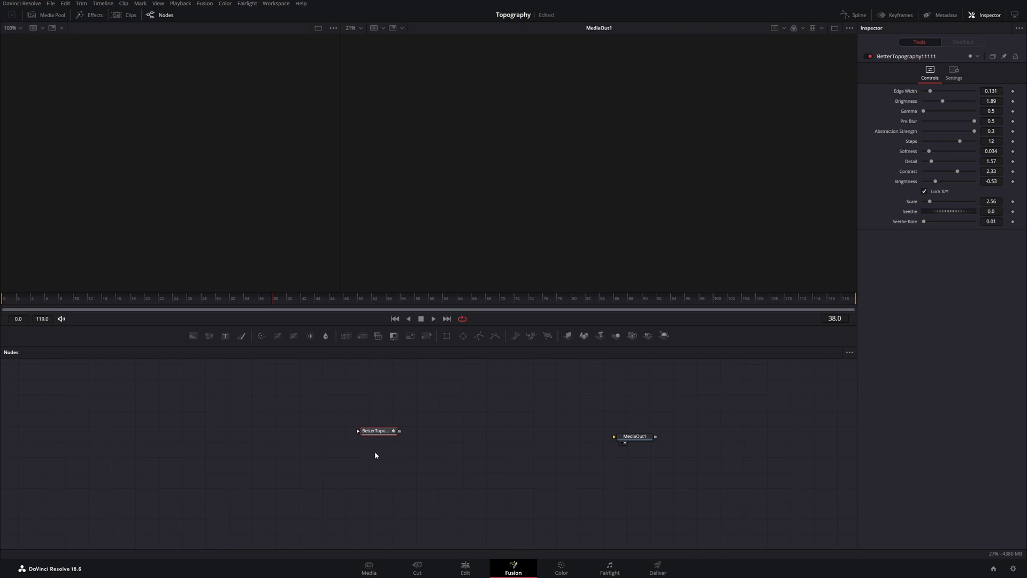
Line up the BetterTopography node with MediaOut1 and connect its output to MediaOut1.
drag(233, 456, 486, 498)
drag(376, 435, 355, 439)
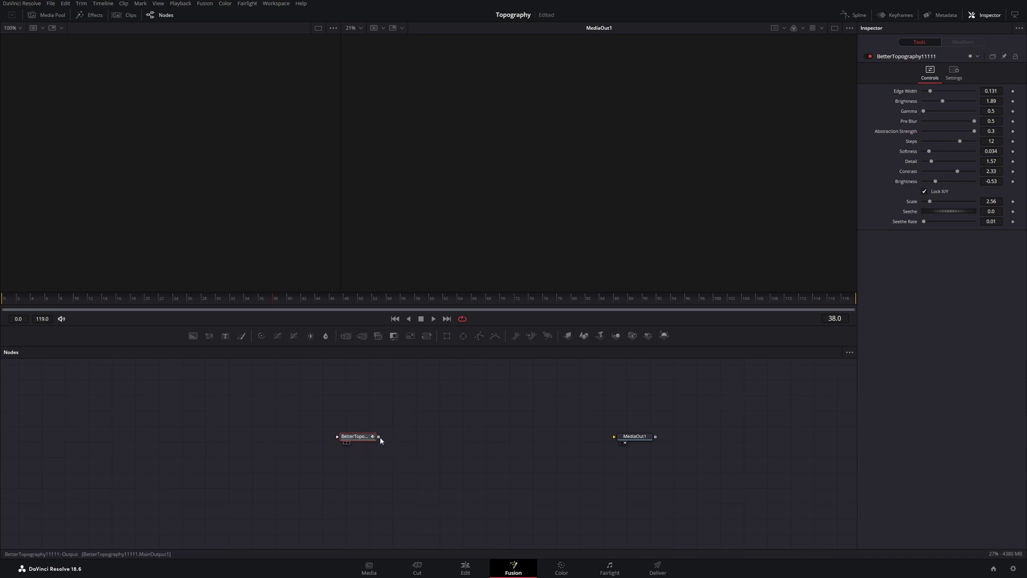
drag(379, 437, 634, 440)
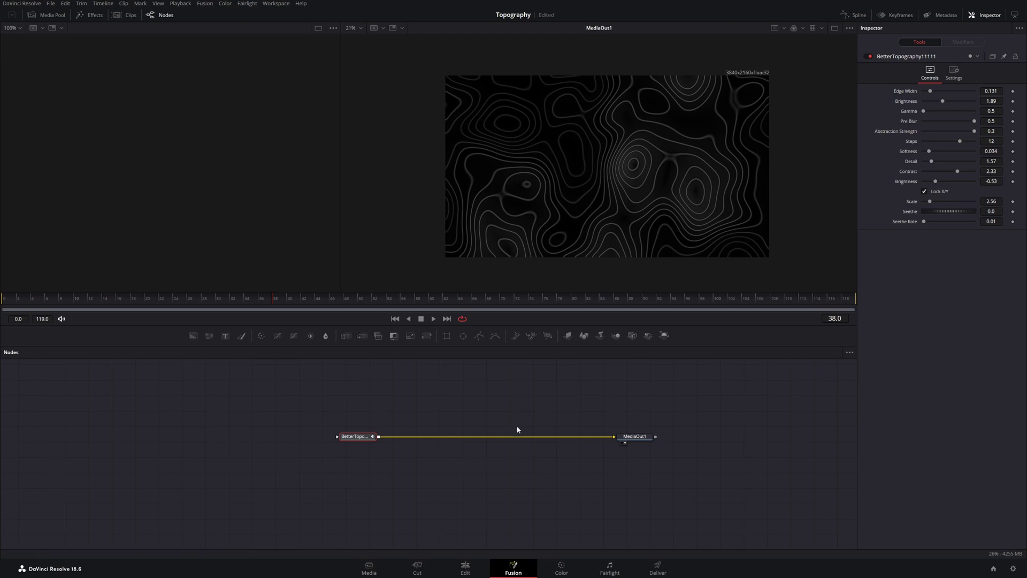
Move MediaOut1 farther from the BetterTopography node and add an unconnected Renderer 3D node between them.
click(574, 450)
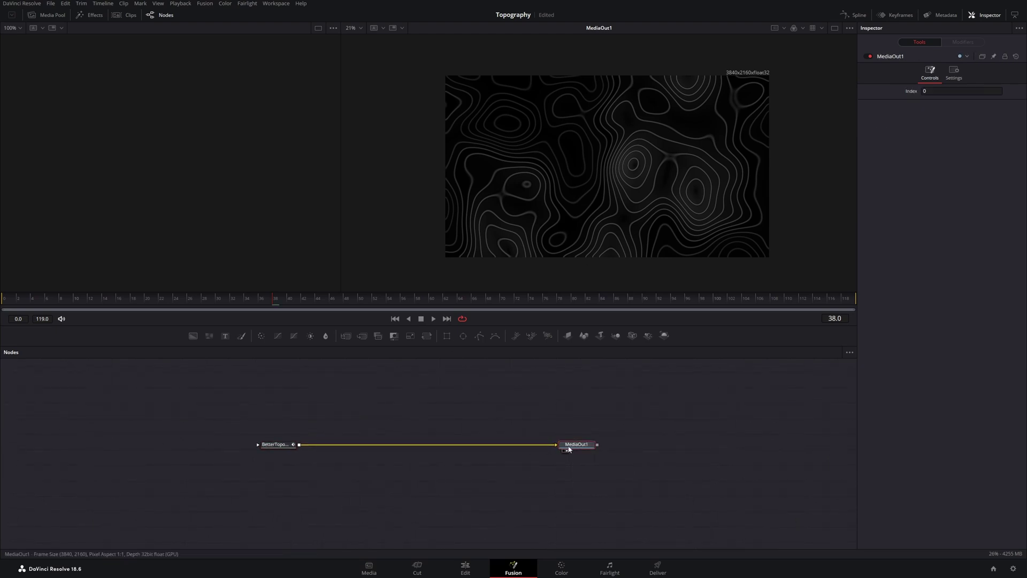
drag(581, 448, 751, 451)
click(546, 406)
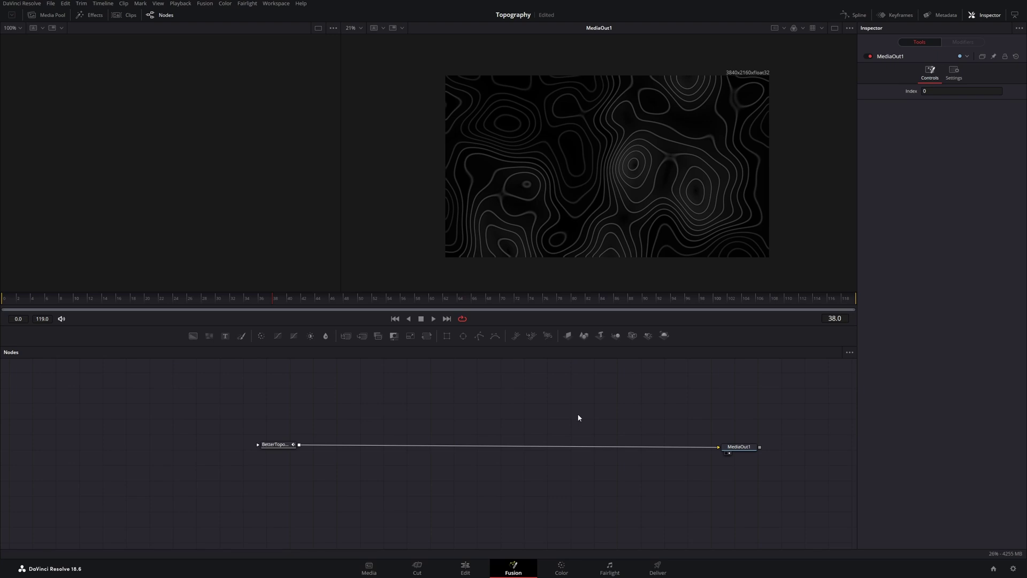
key(shift+space)
text(ren)
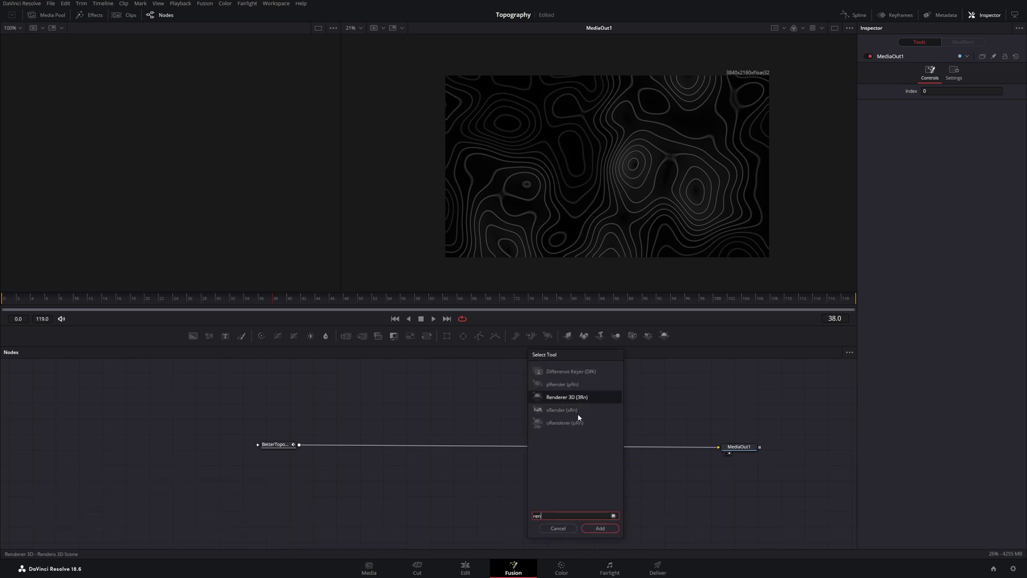
text(der)
key(Return)
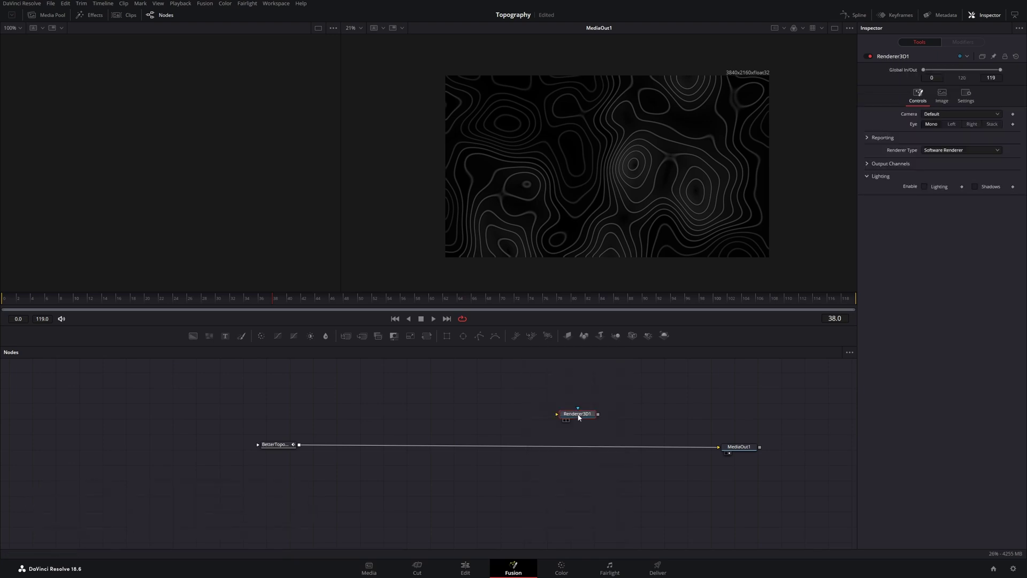
Add a Merge 3D node to the node graph.
key(shift+space)
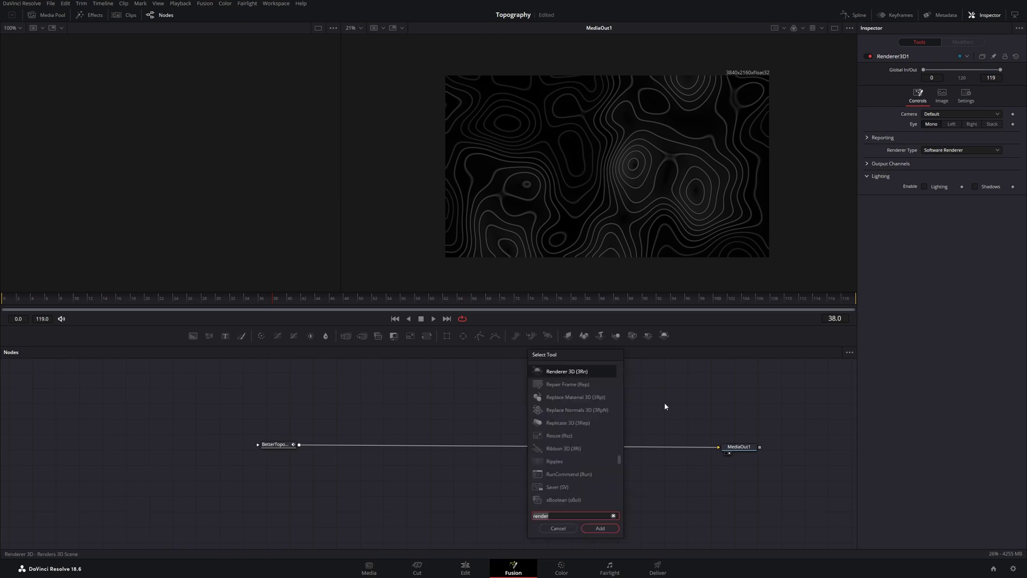
text(merge)
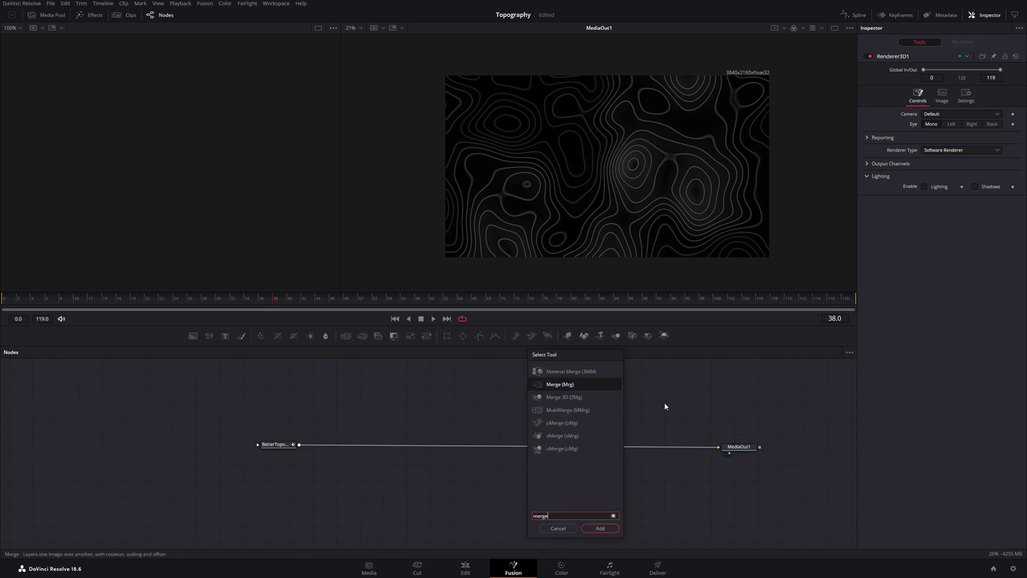
key(Down)
key(Return)
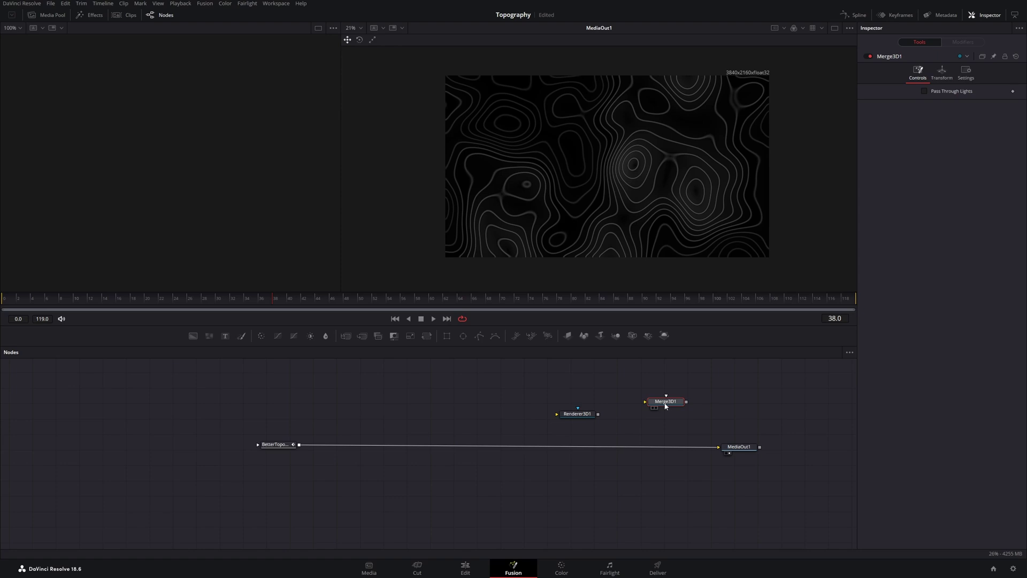
Add a Camera 3D node above the renderer node.
click(563, 381)
right_click(563, 381)
key(Escape)
key(shift+space)
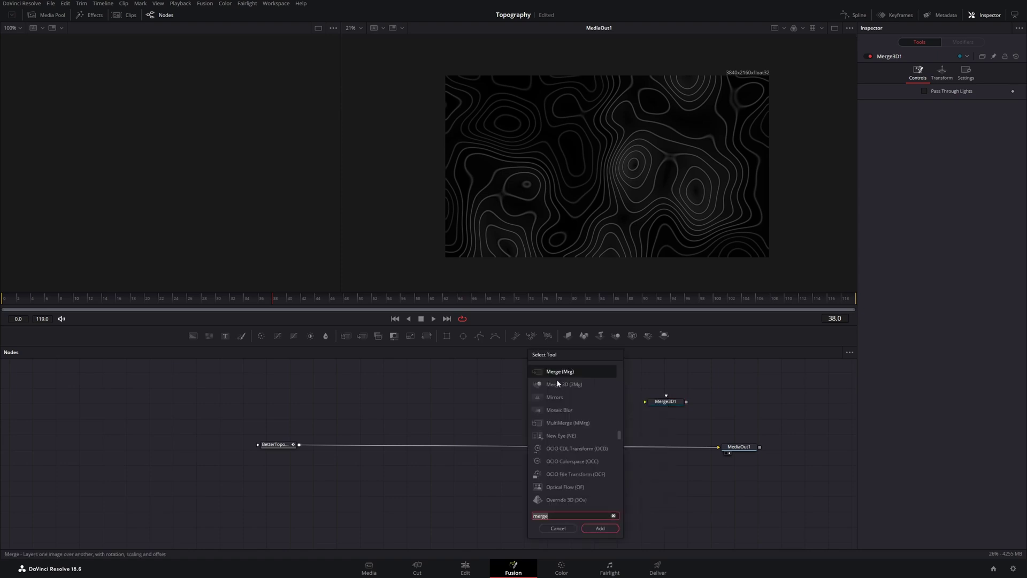
text(camera)
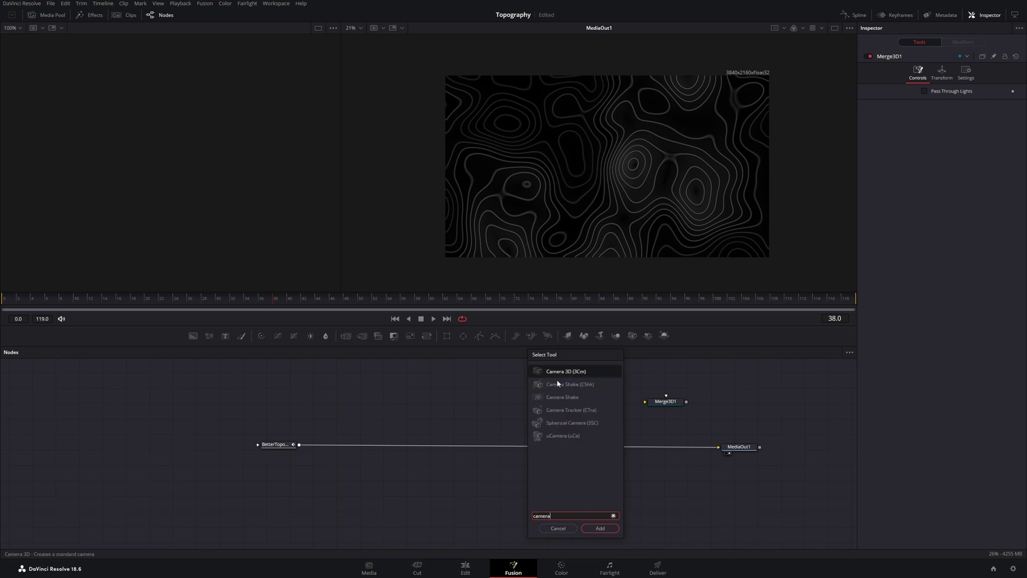
key(Return)
Add an Image Plane 3D node to the node graph.
right_click(490, 412)
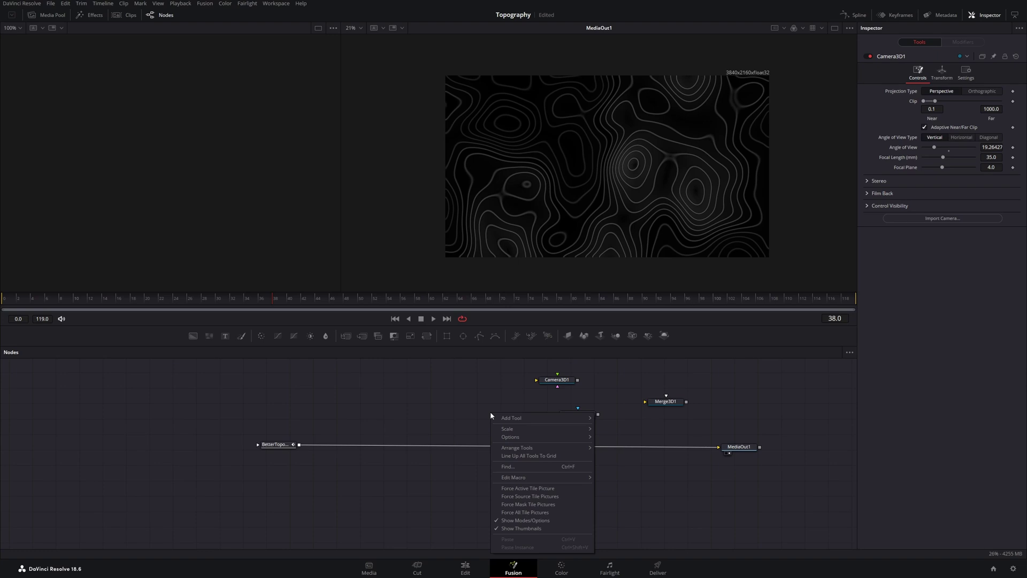
key(Escape)
key(shift+space)
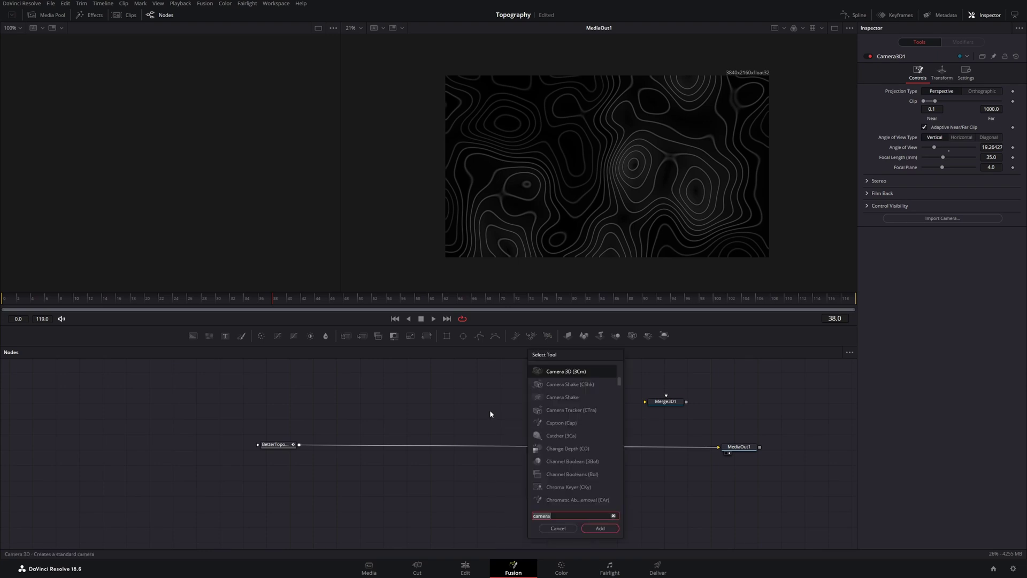
text(image)
key(Return)
Connect Renderer3D1 to MediaOut1 and feed Merge3D1 into Renderer3D1.
drag(549, 435, 705, 468)
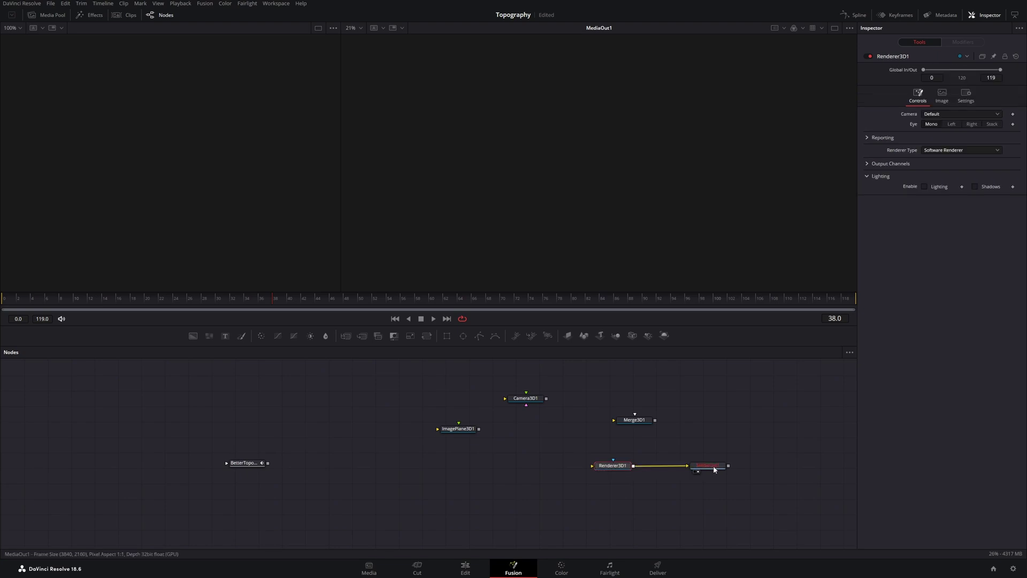
click(713, 465)
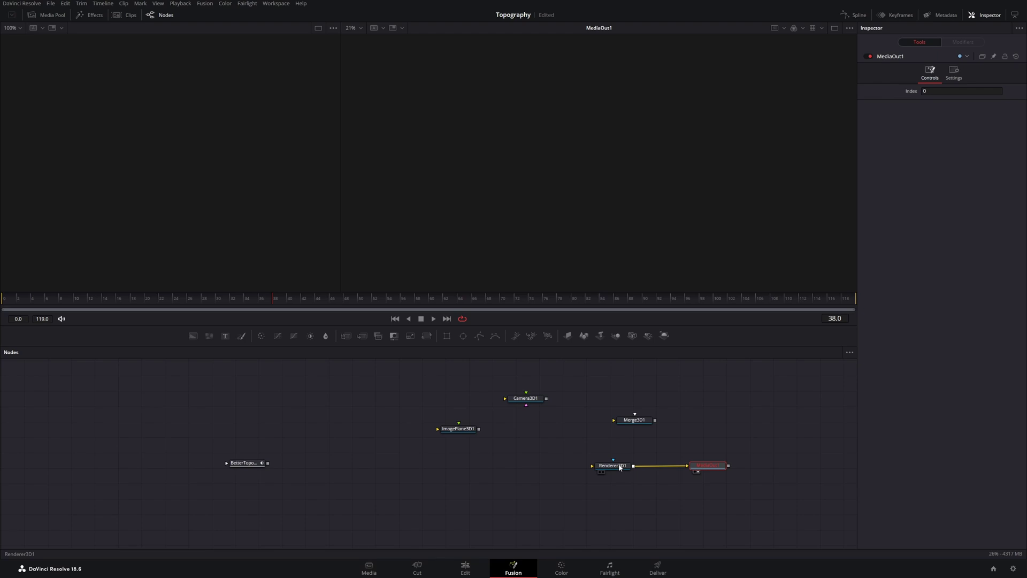
drag(633, 421, 597, 467)
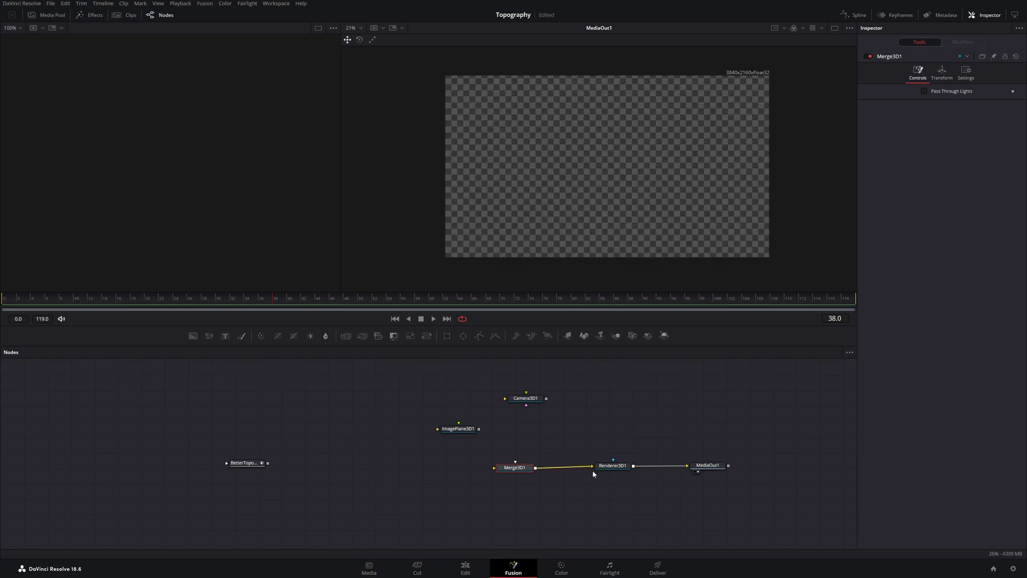
Connect ImagePlane3D1 and Camera3D1 to Merge3D1, and feed the BetterTopography output into ImagePlane3D1.
drag(456, 432, 509, 470)
drag(546, 398, 517, 473)
drag(525, 400, 514, 436)
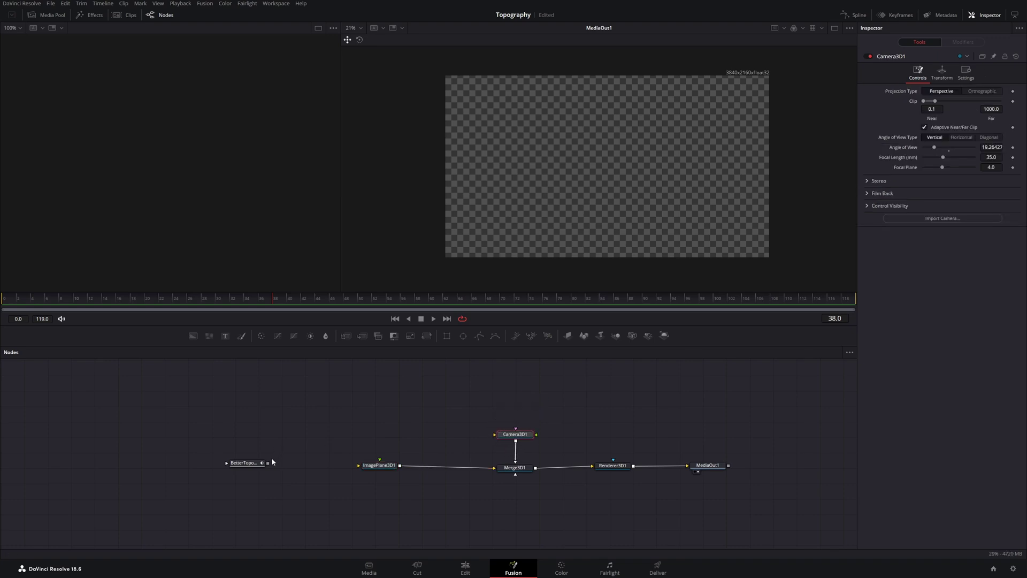
drag(257, 470, 376, 467)
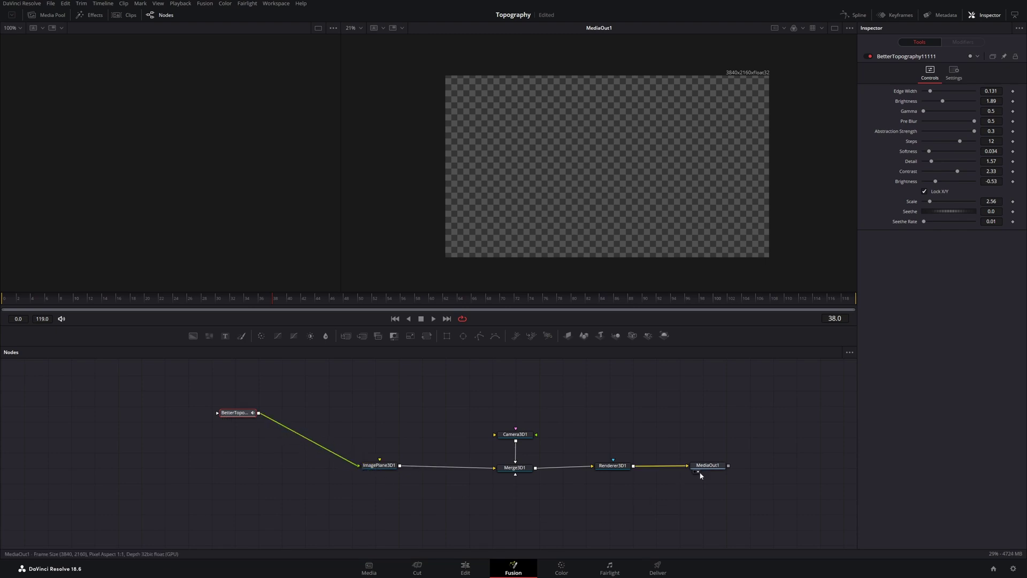
drag(704, 467, 710, 470)
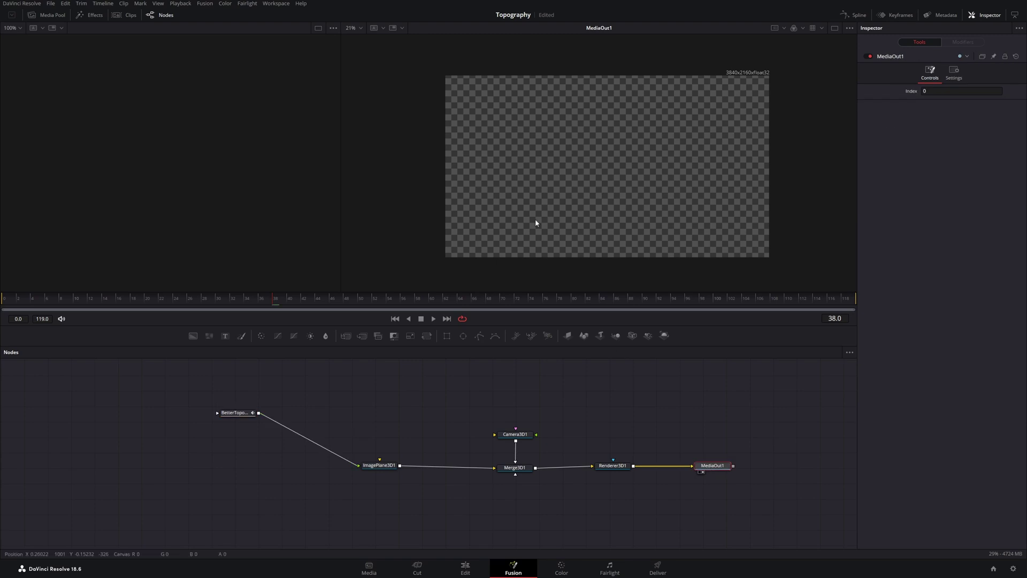
Widen the empty viewer and display Merge3D1 in it as a 3D perspective view.
drag(340, 242, 478, 236)
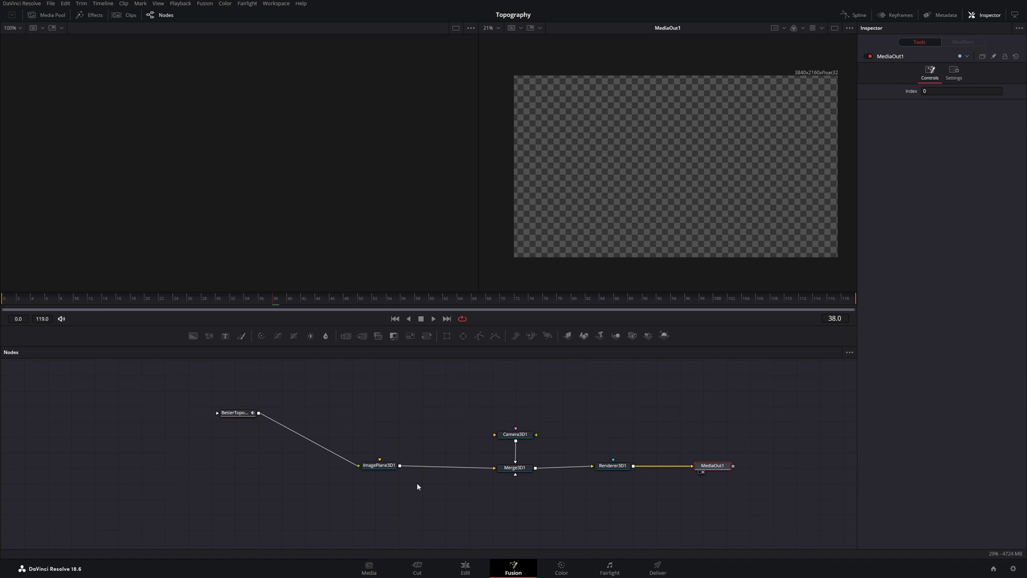
click(513, 470)
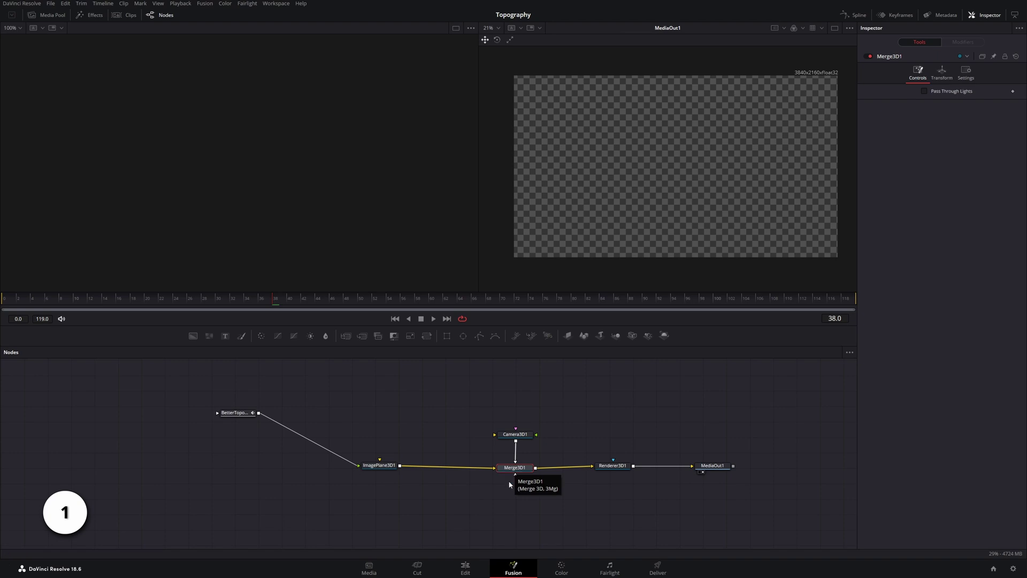
scroll(503, 484, up, 5)
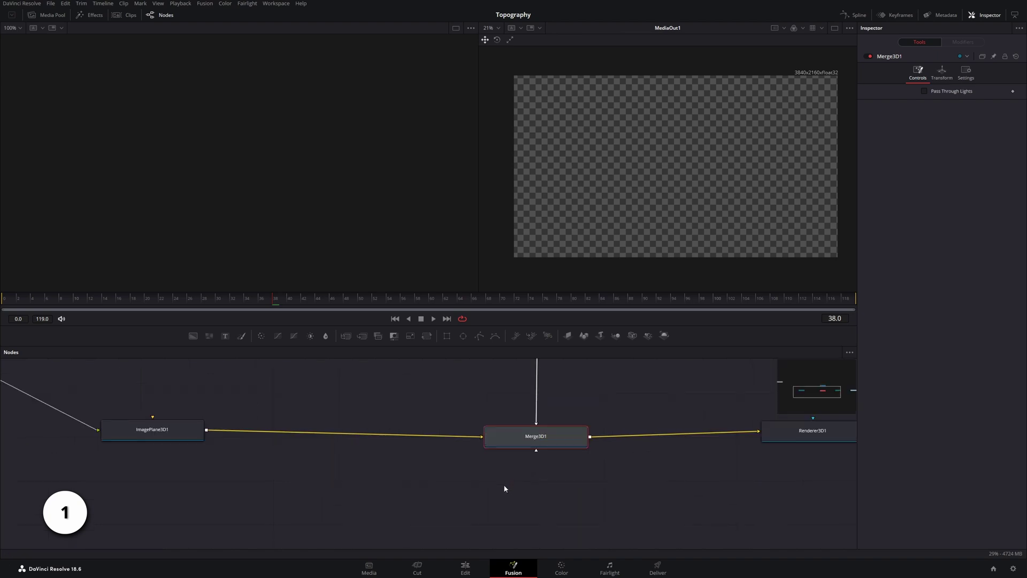
click(489, 449)
drag(249, 201, 273, 222)
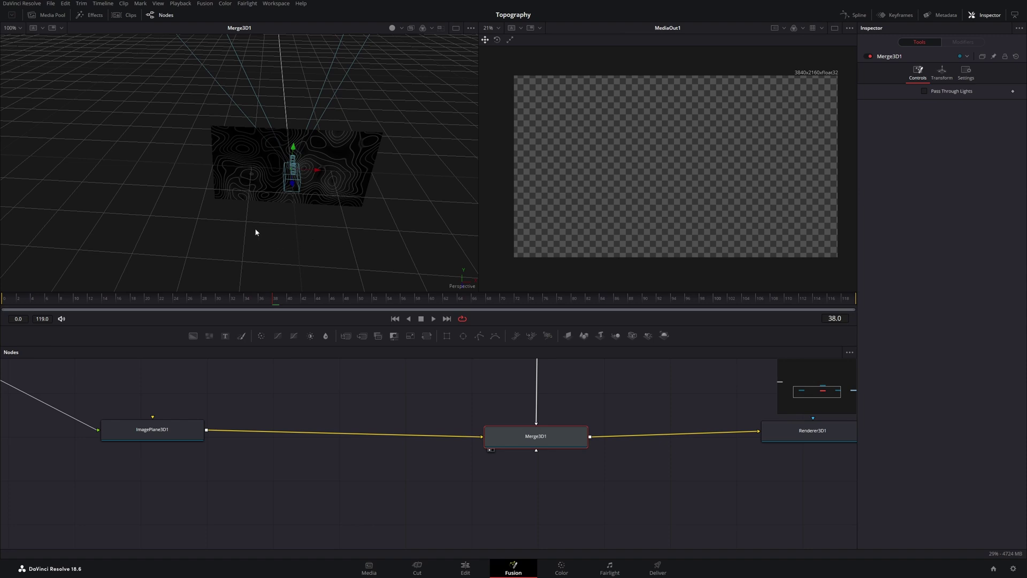
right_click(249, 203)
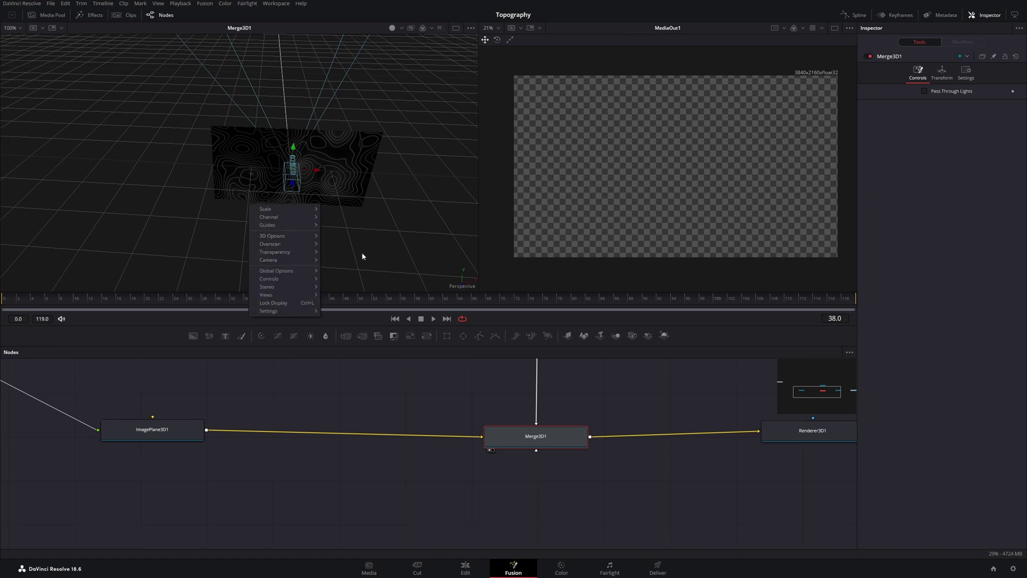
drag(361, 252, 319, 252)
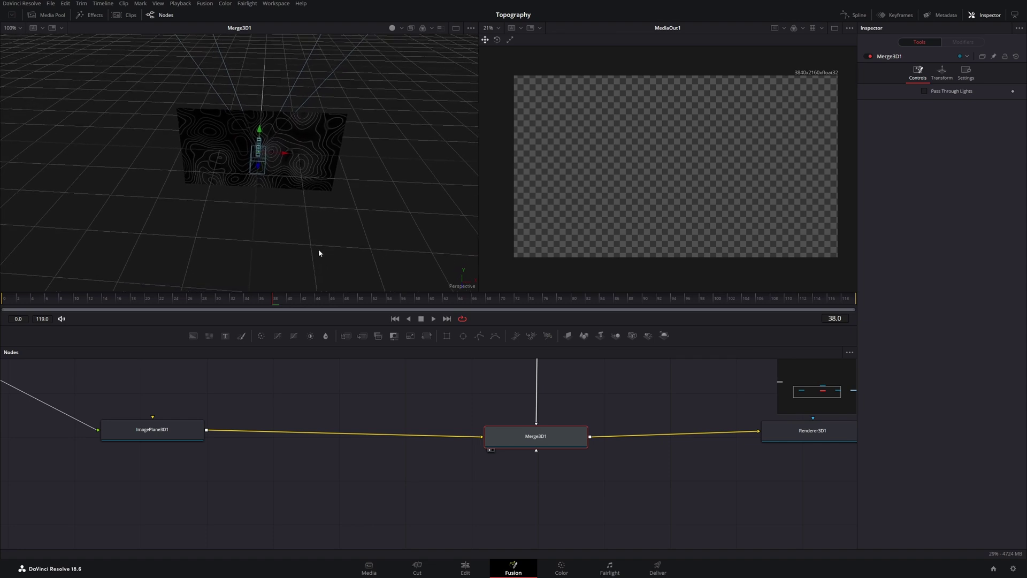
Move Camera3D1 back along its Z axis until the whole image plane is in frame.
click(305, 165)
drag(380, 113, 246, 248)
click(268, 242)
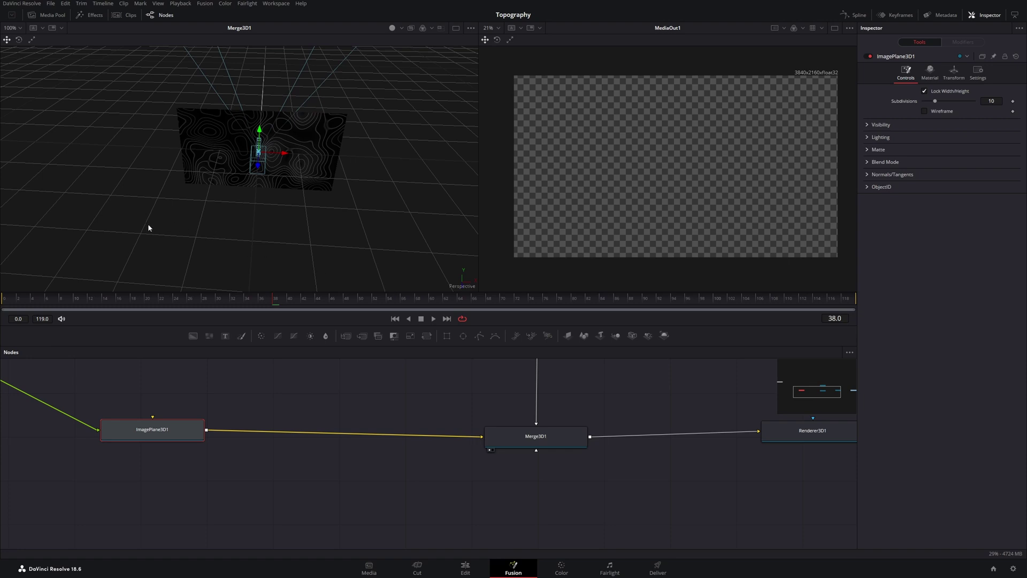
drag(148, 227, 347, 205)
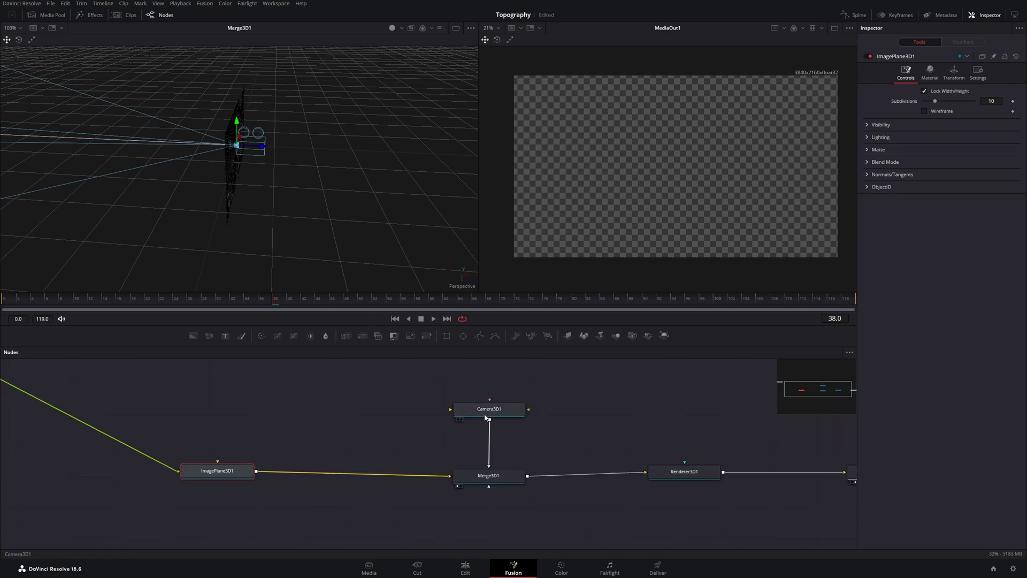
click(492, 412)
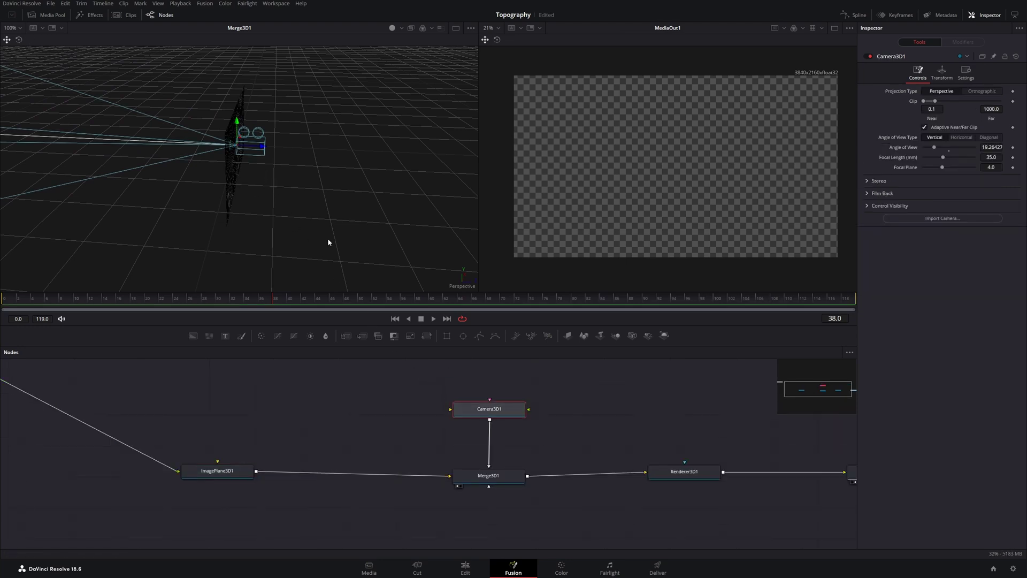
drag(261, 147, 547, 168)
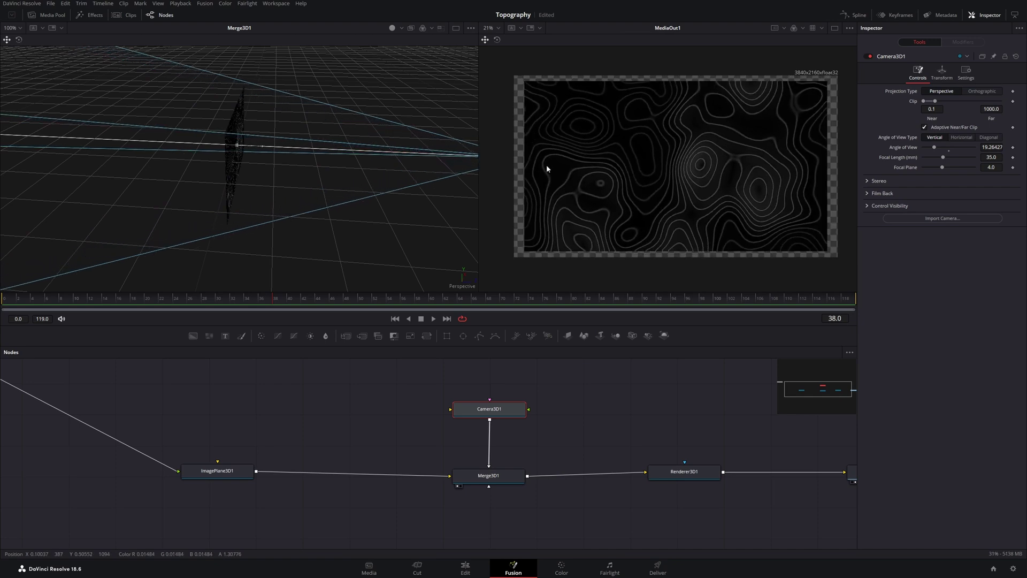
Rotate ImagePlane3D1 about its X axis until the plane lies flat in front of the camera.
drag(378, 186, 290, 210)
drag(251, 432, 501, 456)
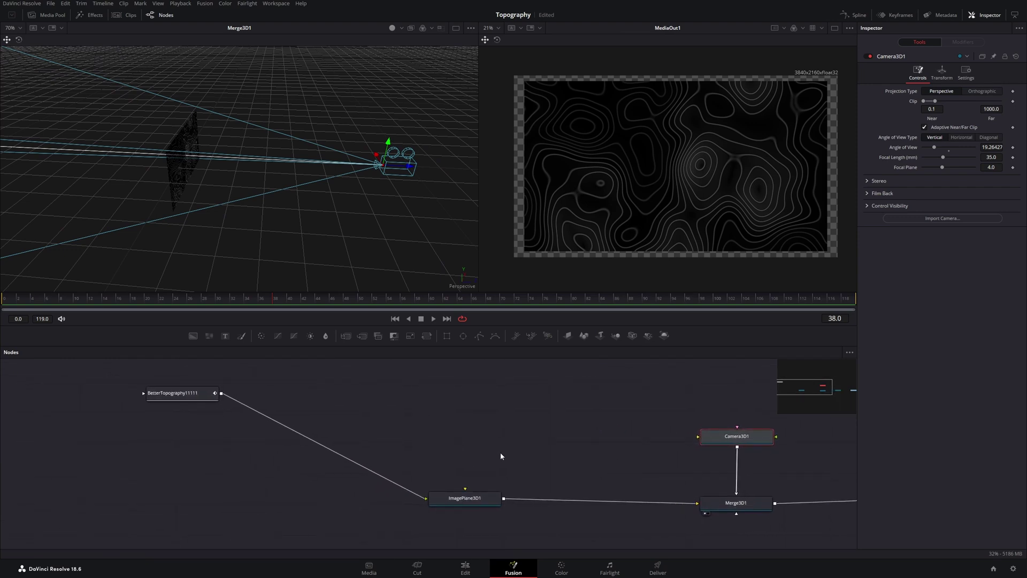
click(476, 504)
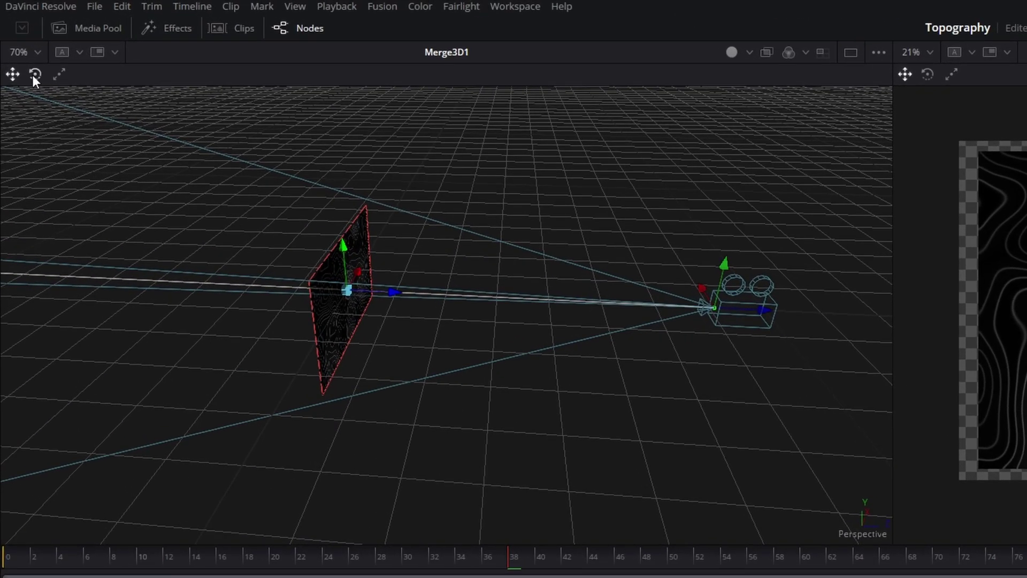
click(18, 39)
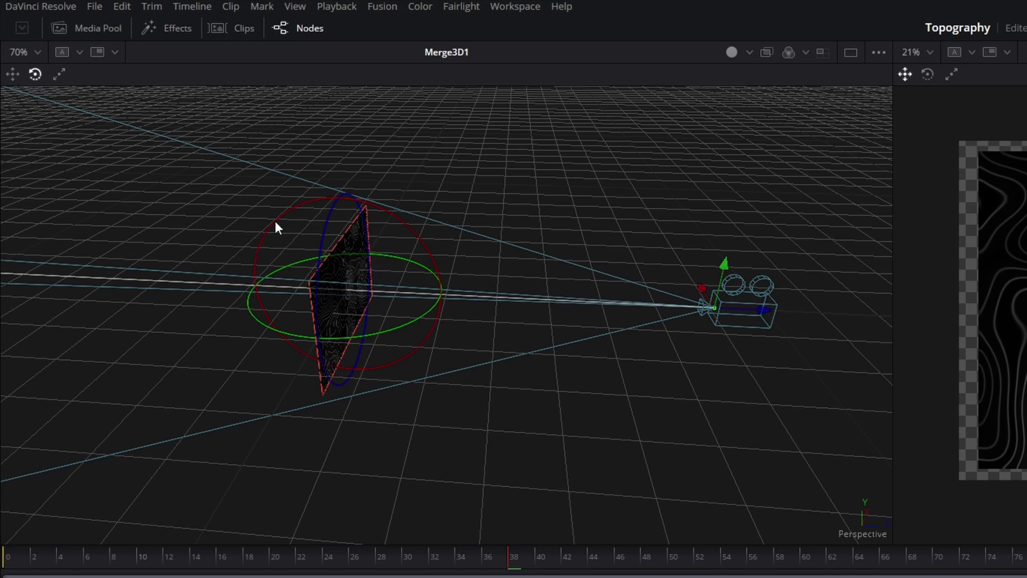
drag(284, 215, 172, 315)
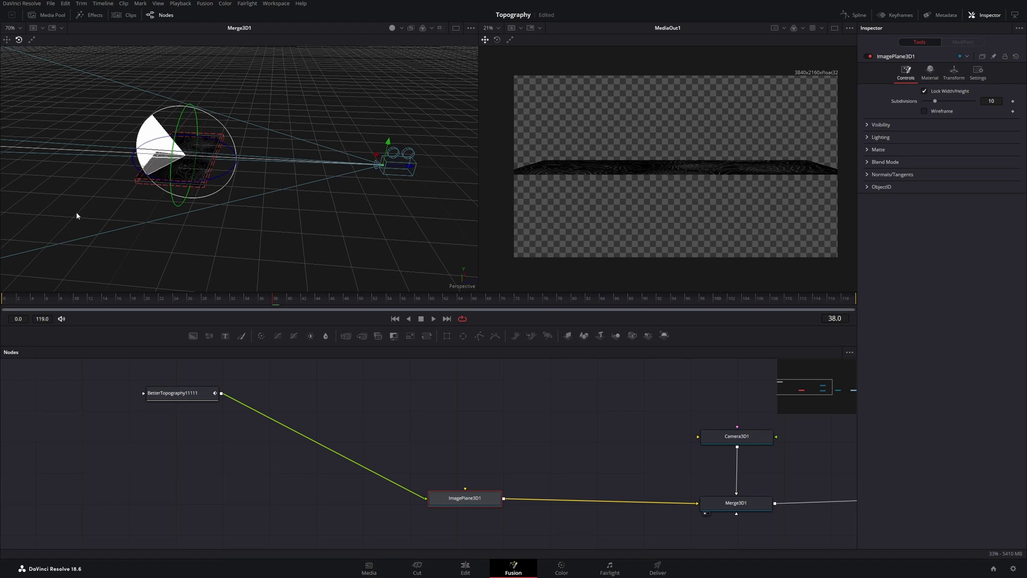
Set ImagePlane3D1's X rotation to exactly -90 degrees.
drag(76, 213, 70, 231)
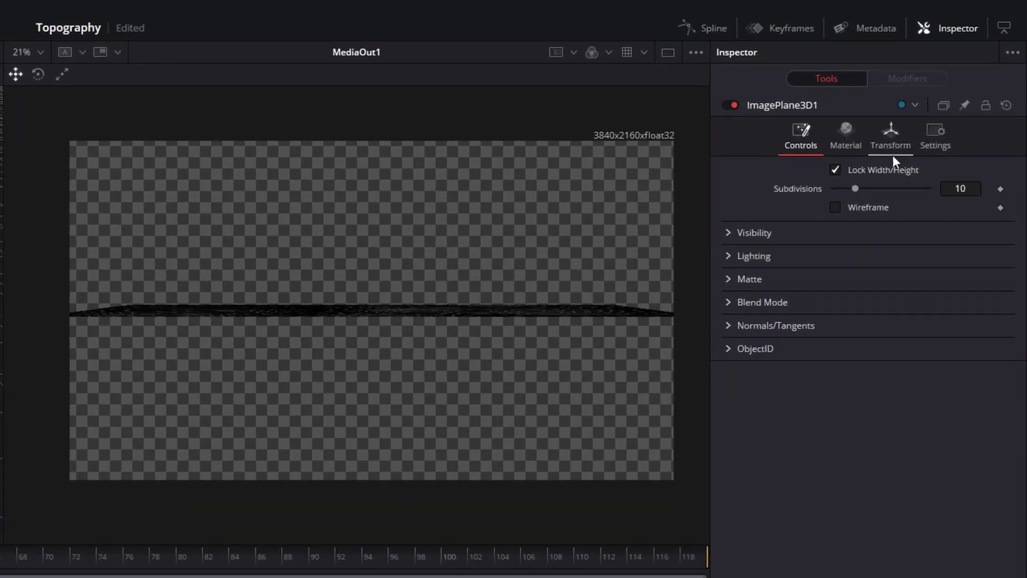
click(888, 140)
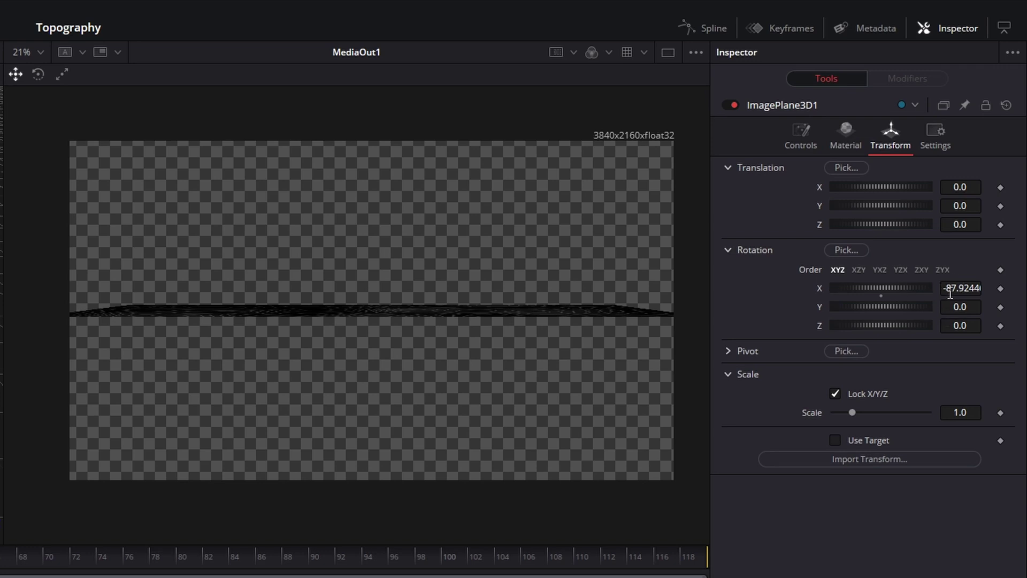
click(968, 292)
text(-90)
key(Tab)
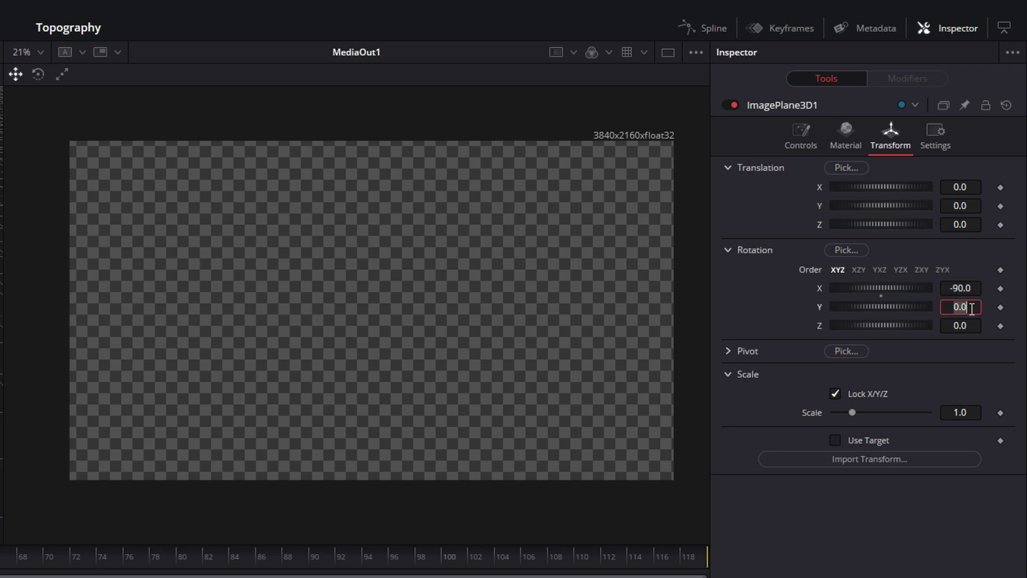
click(465, 360)
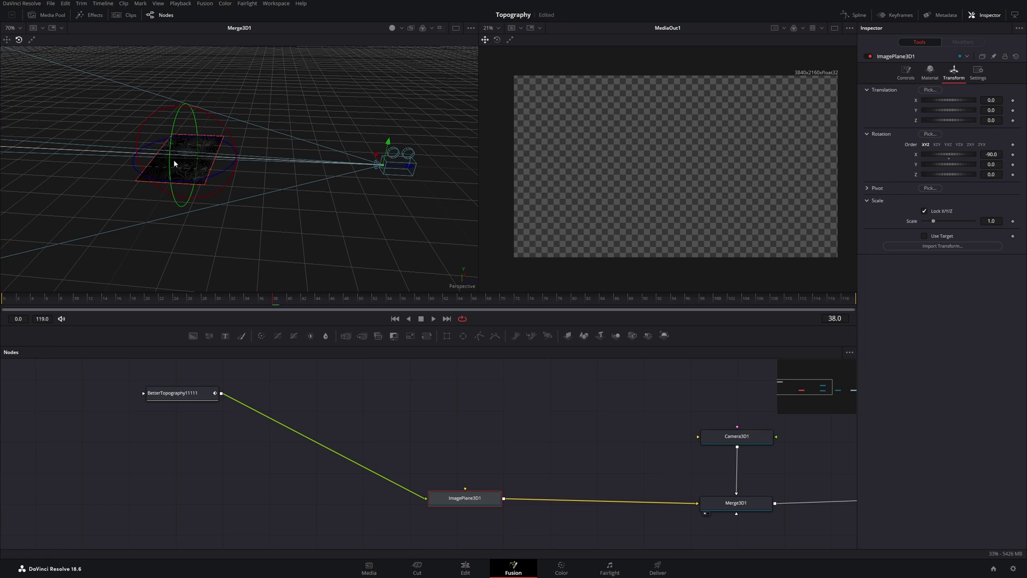
Select Camera3D1 in the 3D scene and raise it along its Y axis above the image plane.
drag(226, 191, 193, 223)
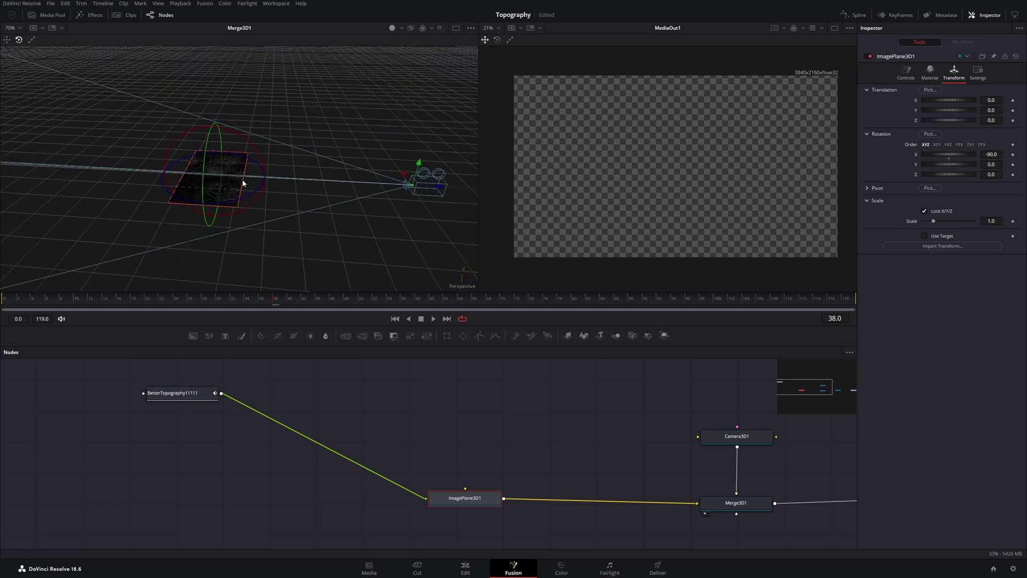
drag(228, 182, 228, 182)
scroll(229, 186, down, 2)
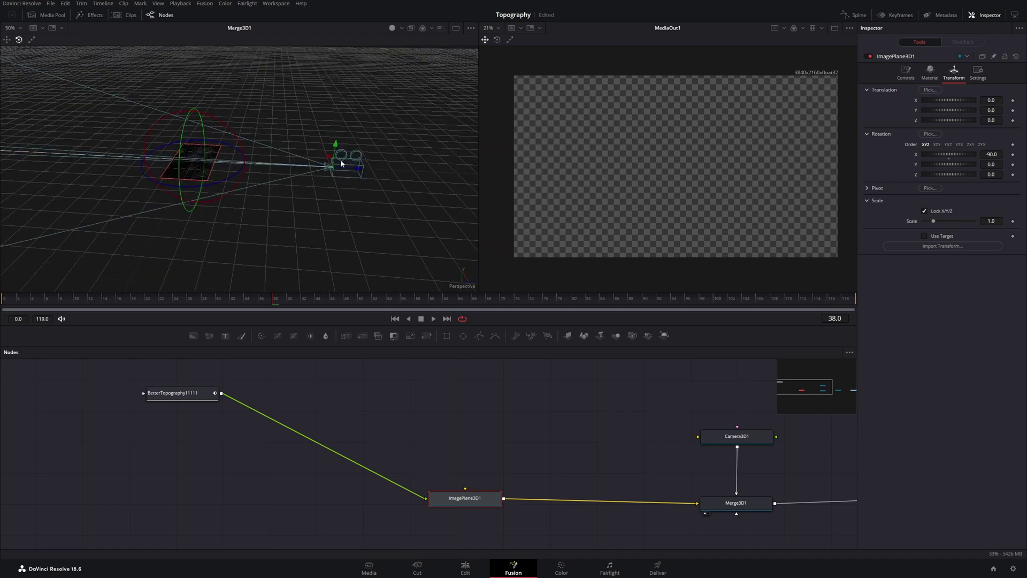
click(354, 166)
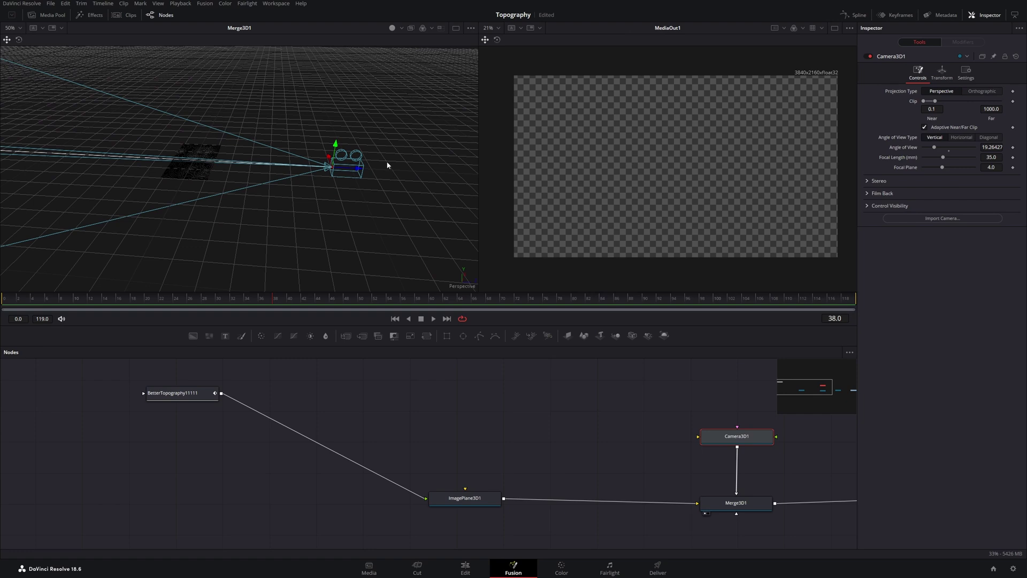
drag(338, 147, 329, 121)
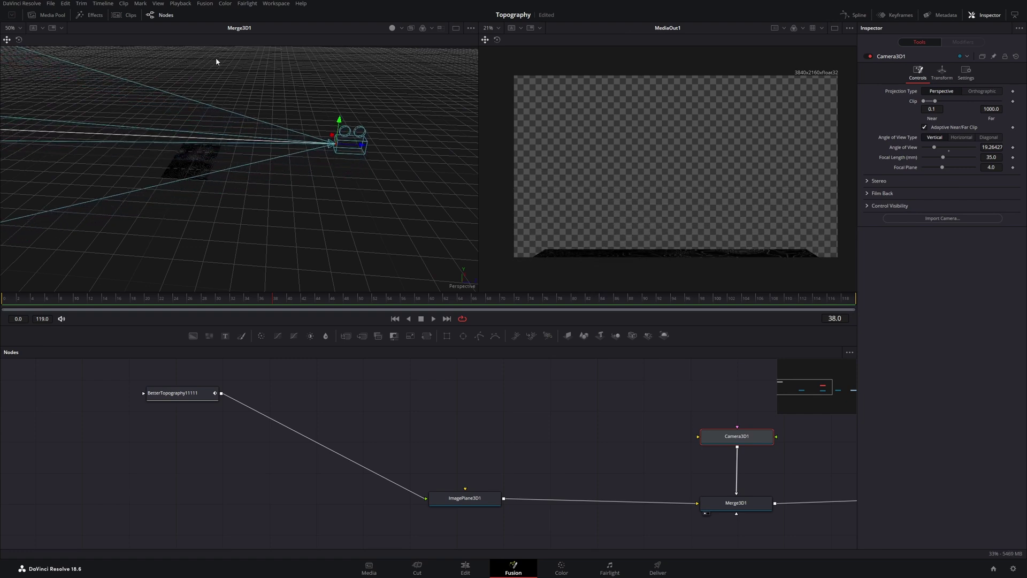
Tilt Camera3D1 slightly down toward the image plane and move it back along Z to frame the whole plane.
click(19, 40)
drag(310, 106, 304, 106)
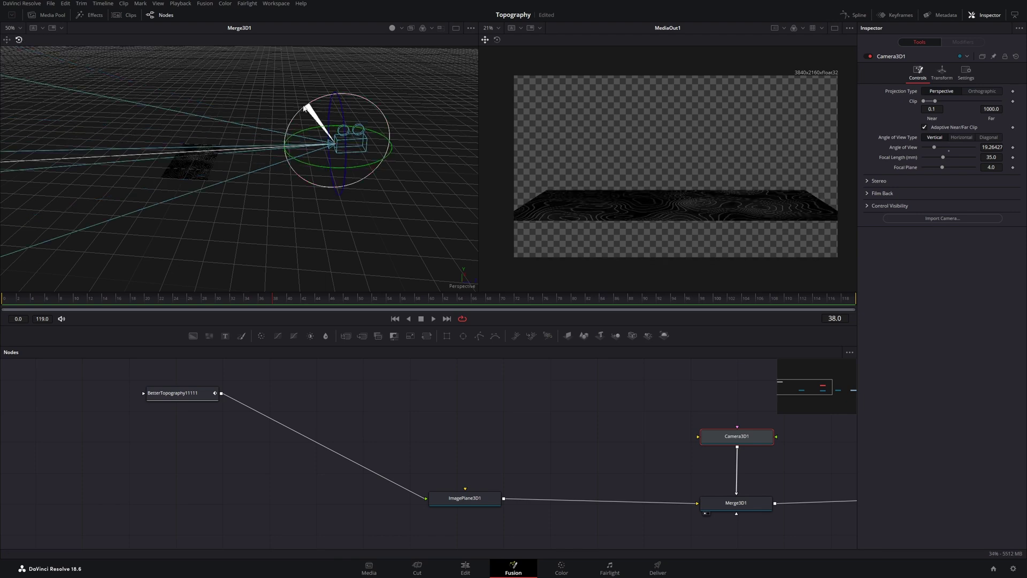
key(q)
drag(360, 144, 380, 144)
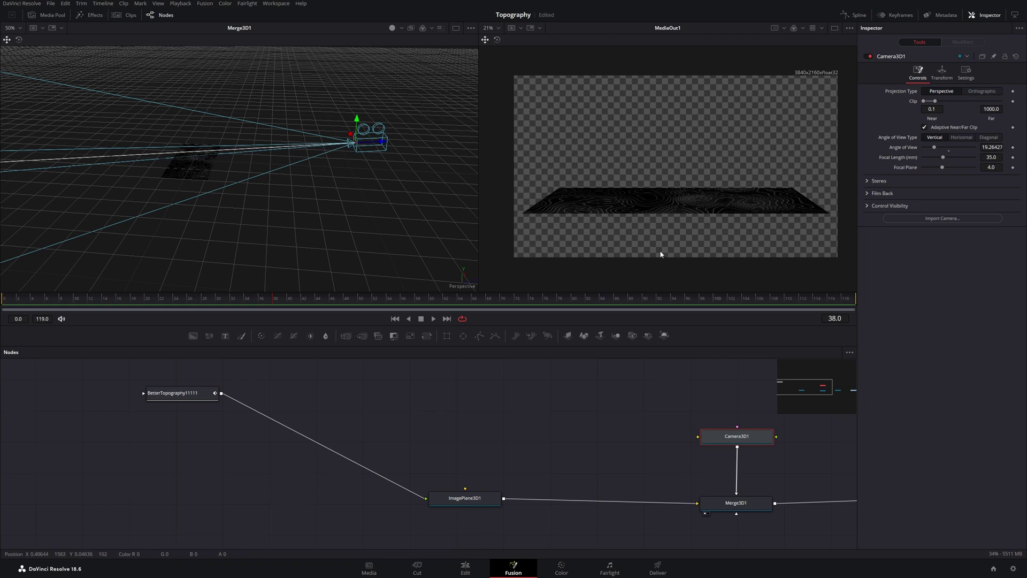
Add an unconnected Displace 3D node to the node graph above ImagePlane3D1.
drag(505, 439, 498, 416)
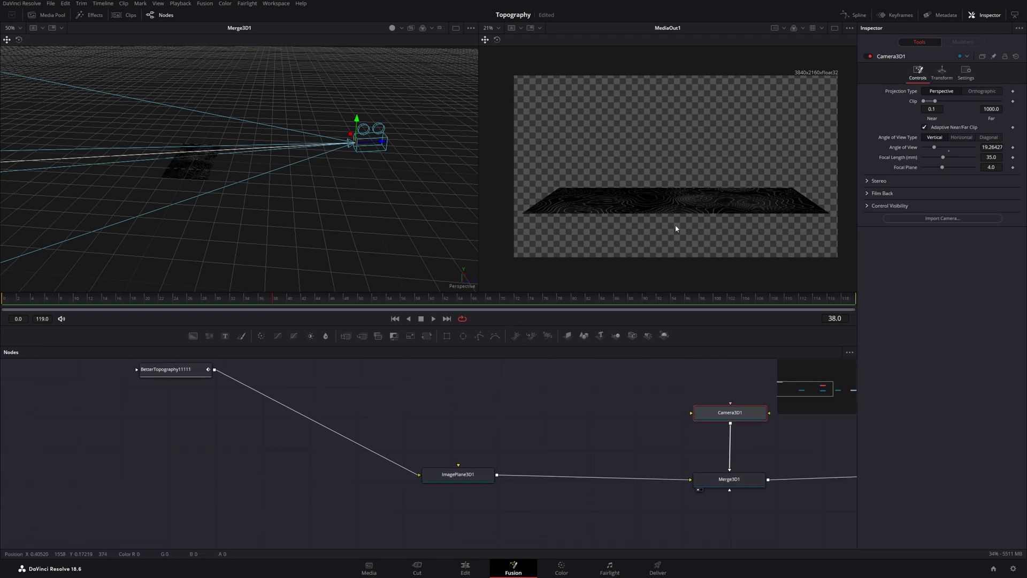
scroll(562, 402, up, 1)
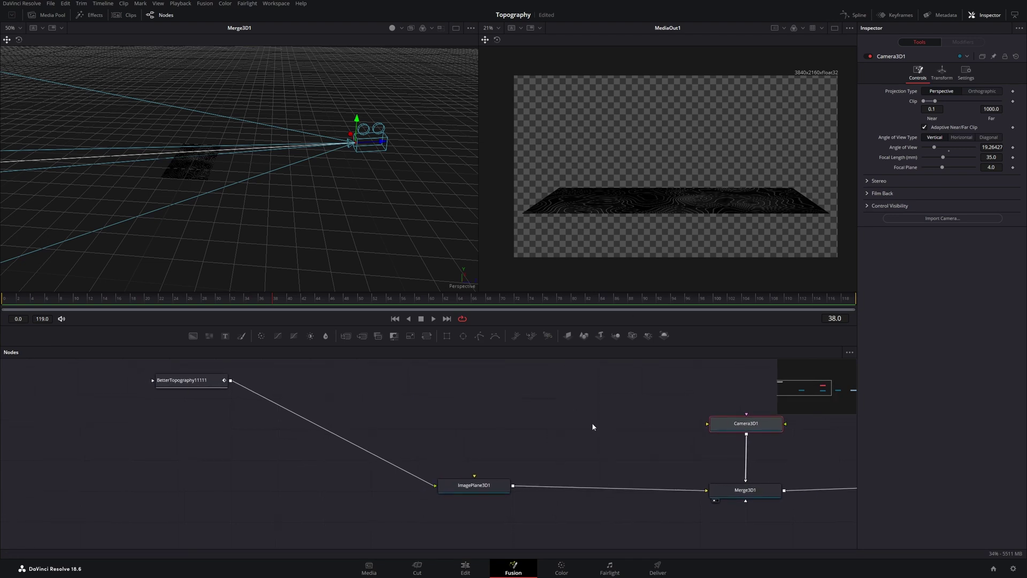
drag(480, 491, 461, 497)
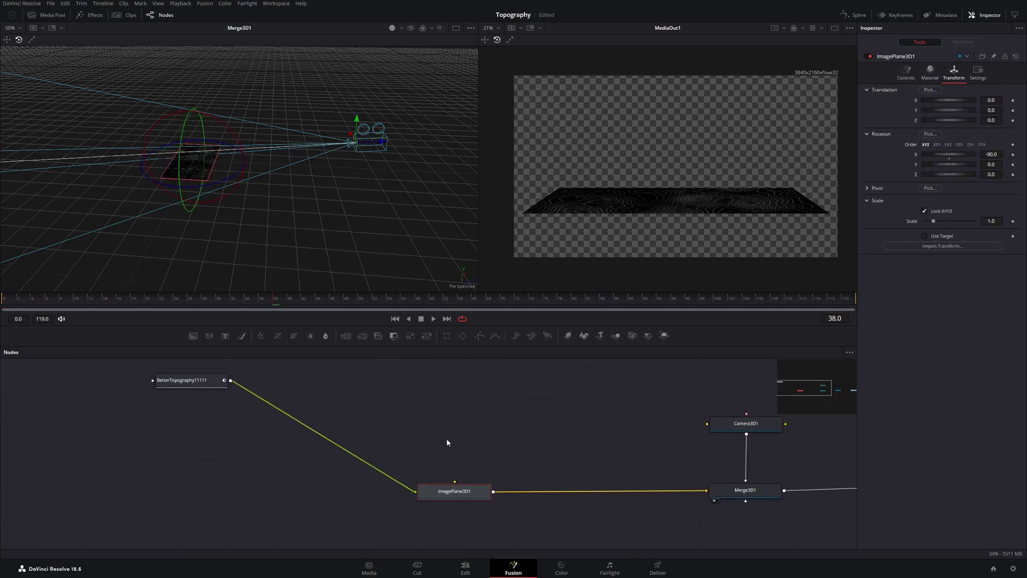
drag(440, 452, 462, 451)
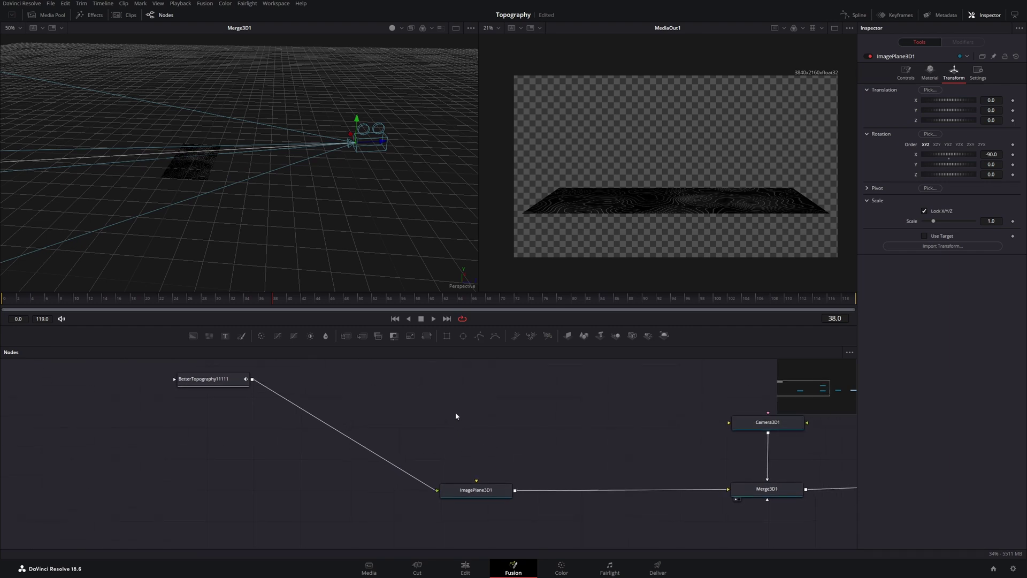
key(shift+space)
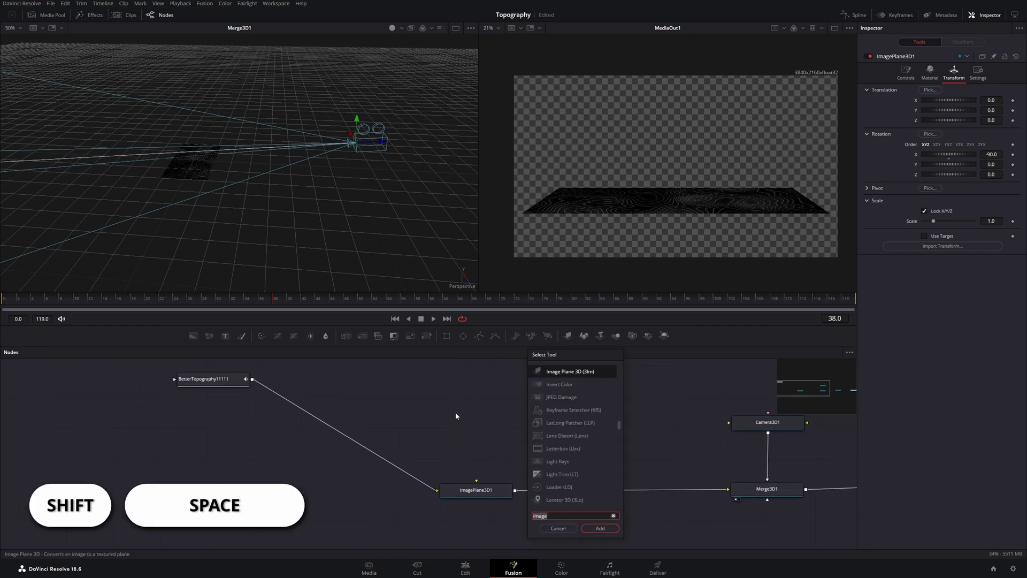
text(displac)
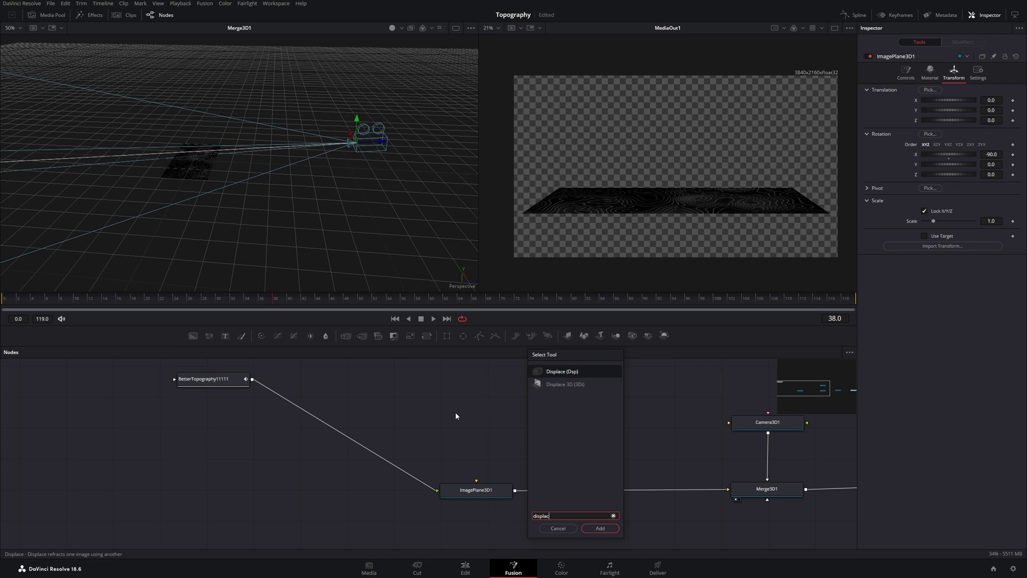
key(Down)
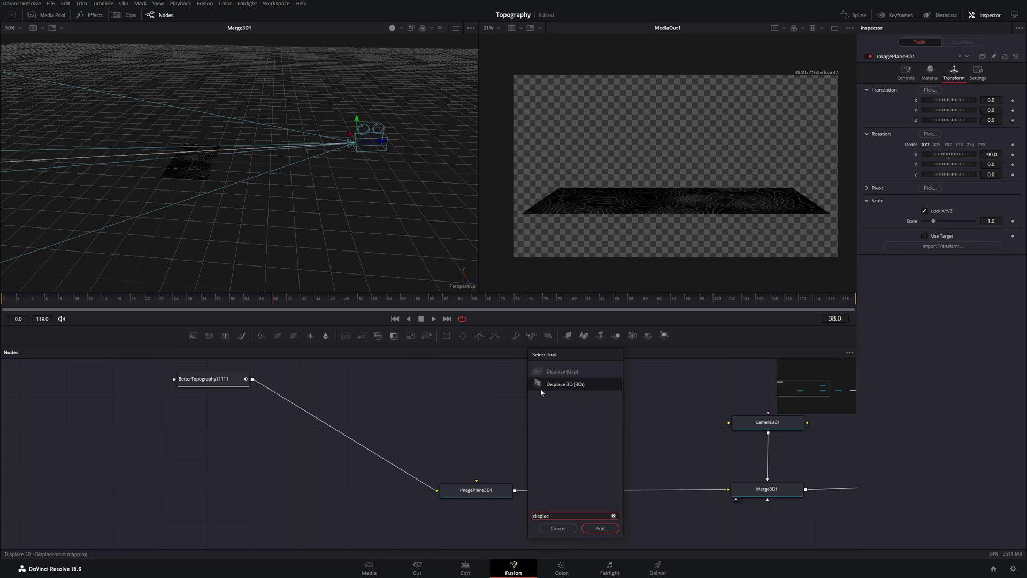
click(593, 529)
Insert Displace3D1 between ImagePlane3D1 and Merge3D1, and feed the BetterTopography output into its displacement input.
drag(477, 495, 410, 497)
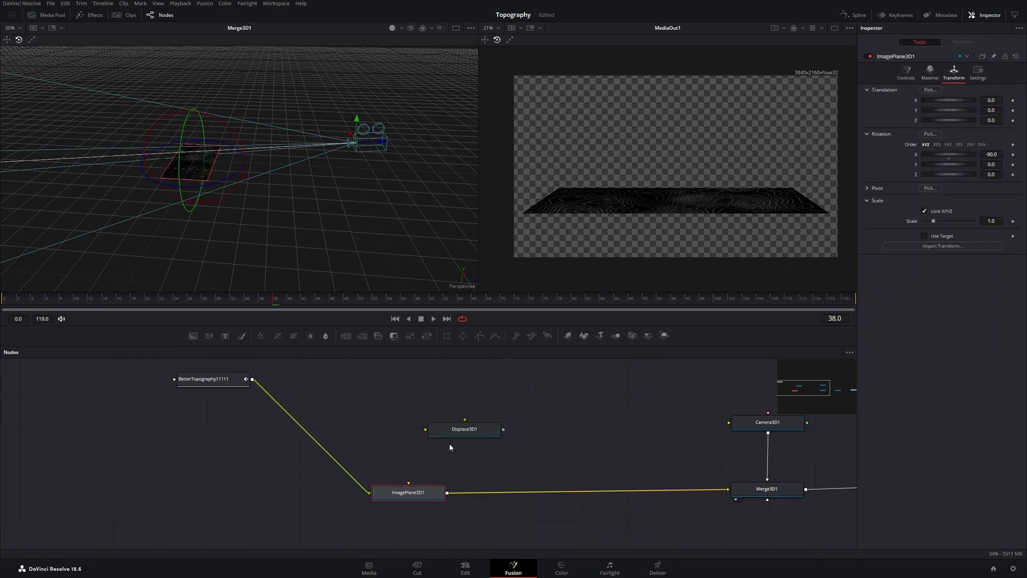
drag(449, 433, 554, 494)
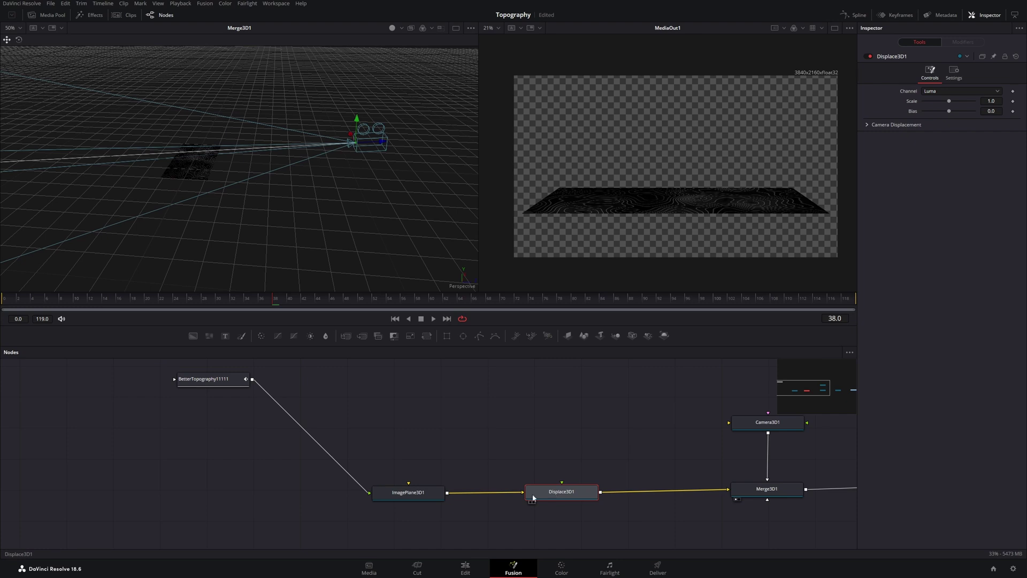
drag(541, 455, 527, 455)
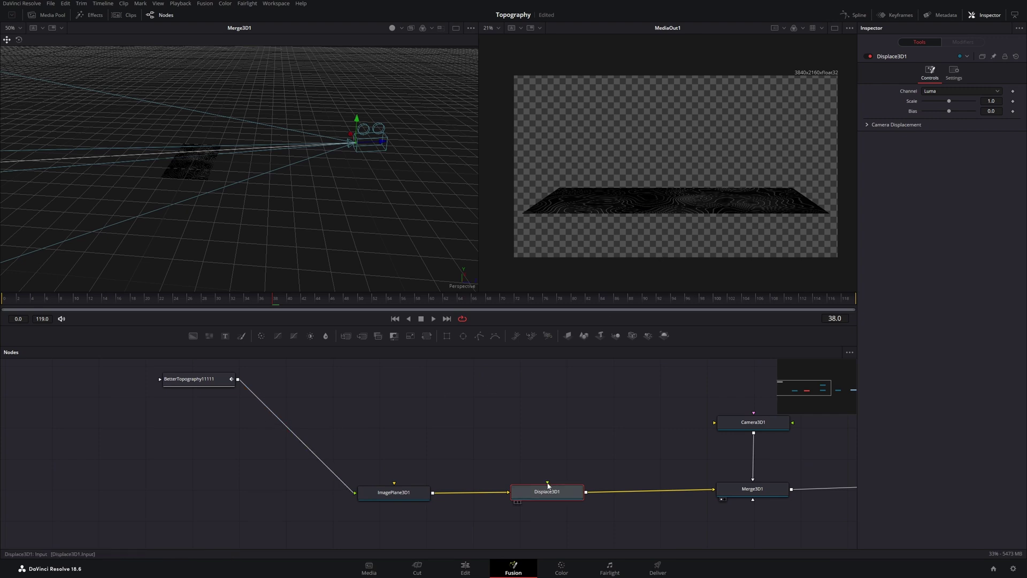
drag(548, 492, 548, 493)
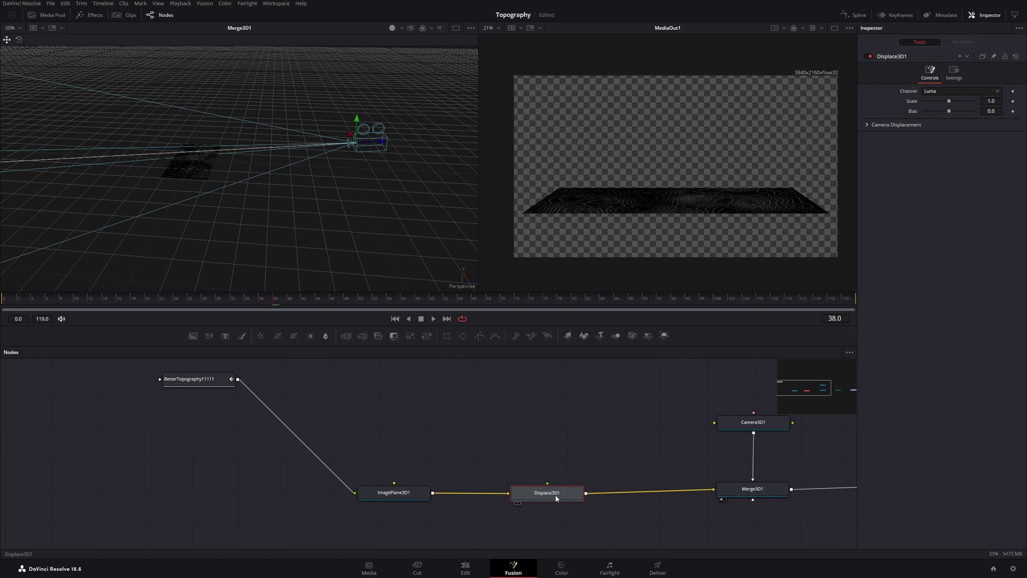
drag(237, 380, 549, 493)
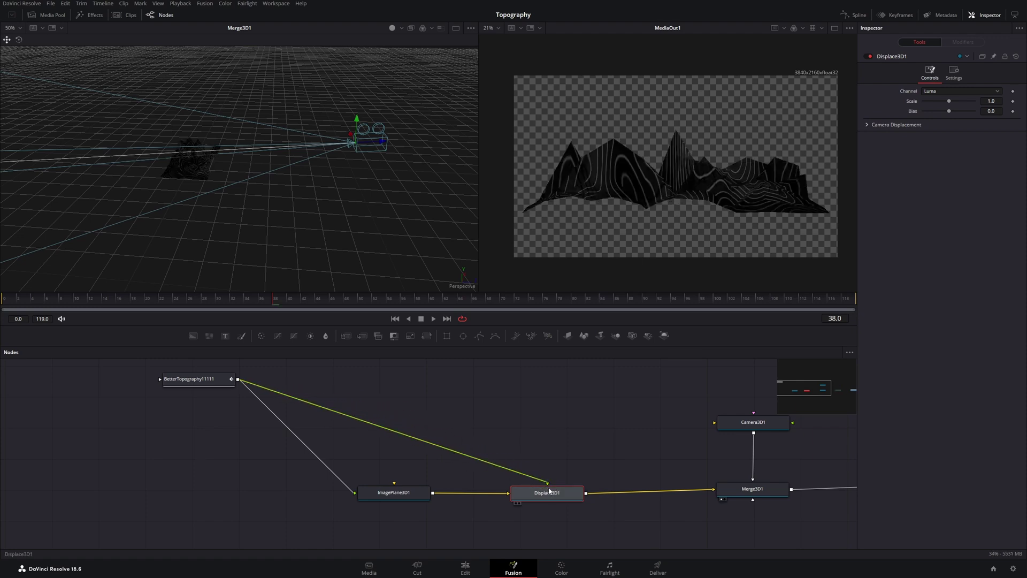
Set Displace3D1's displacement channel to Alph and bring the displaced terrain and camera into the 3D view.
key(f)
scroll(456, 204, down, 3)
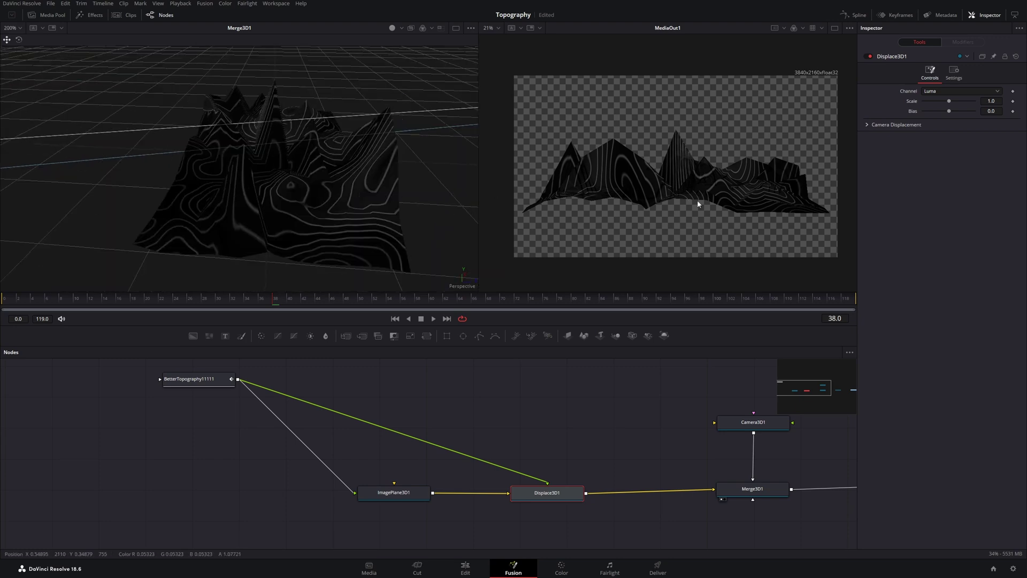
drag(364, 172, 245, 181)
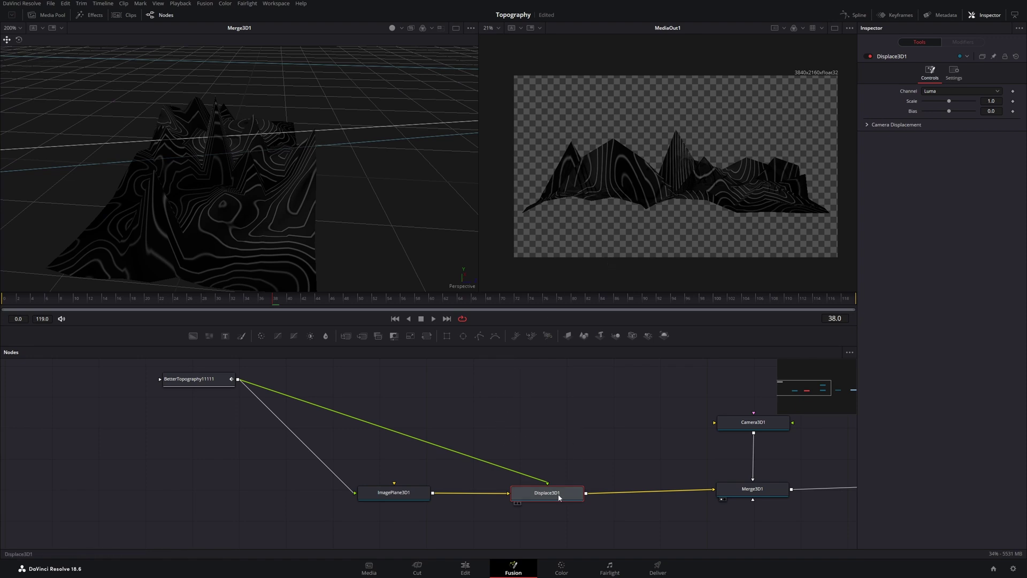
click(941, 93)
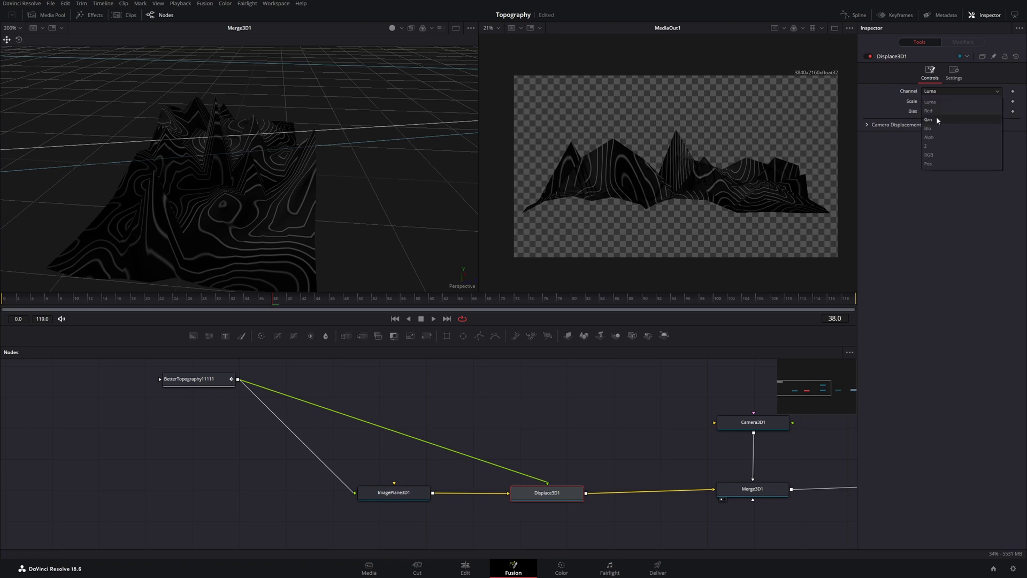
click(940, 138)
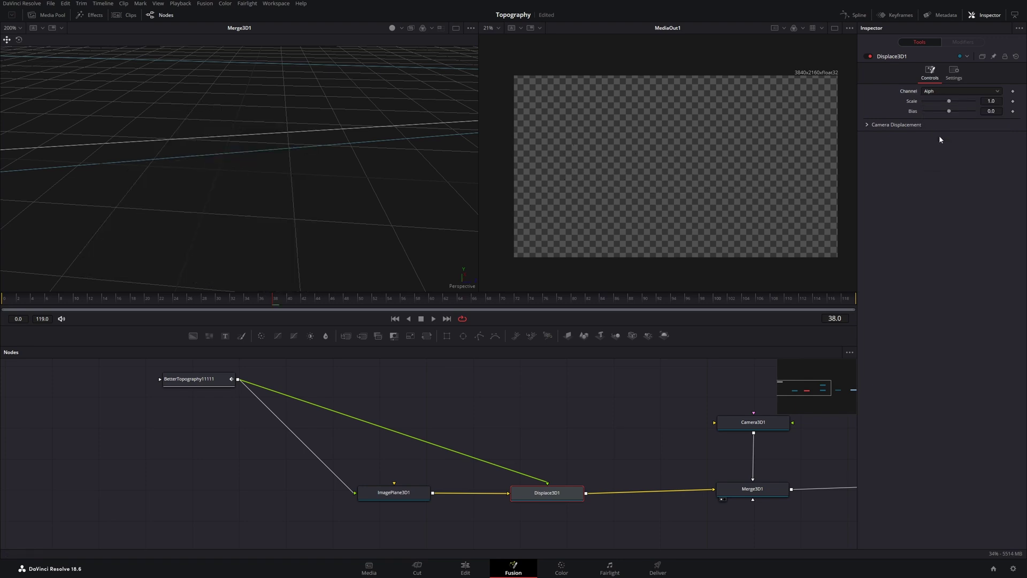
scroll(261, 210, down, 8)
scroll(225, 174, up, 2)
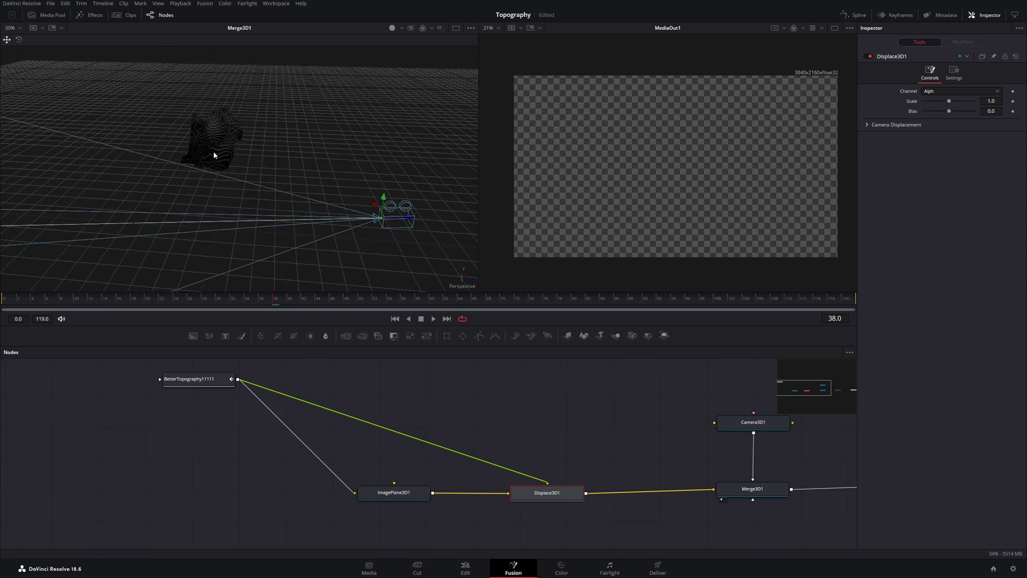
drag(215, 153, 230, 149)
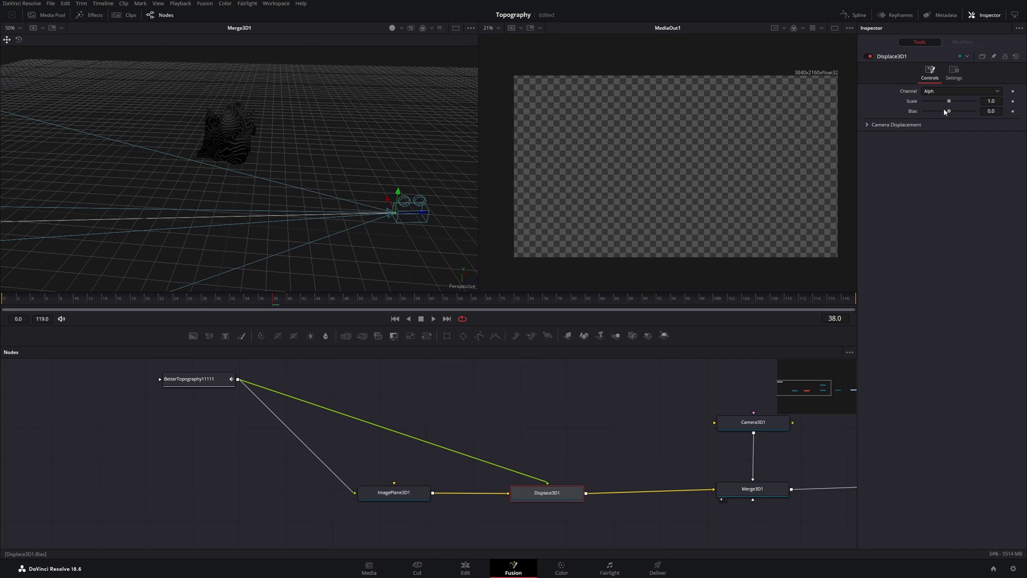
Set Displace3D1's bias to -1.0 and reduce its scale to 0.22.
drag(949, 112, 915, 112)
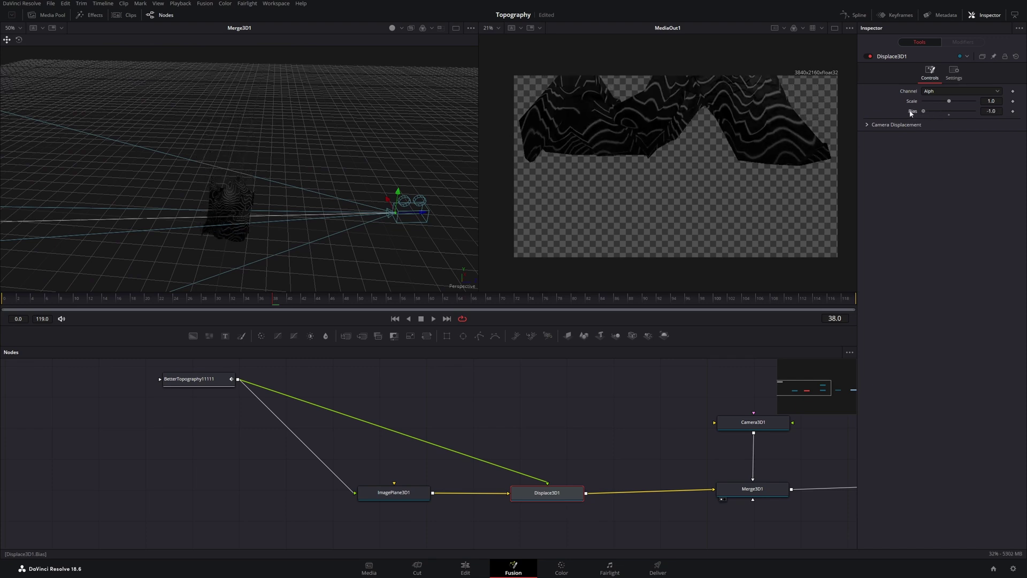
drag(943, 101, 931, 101)
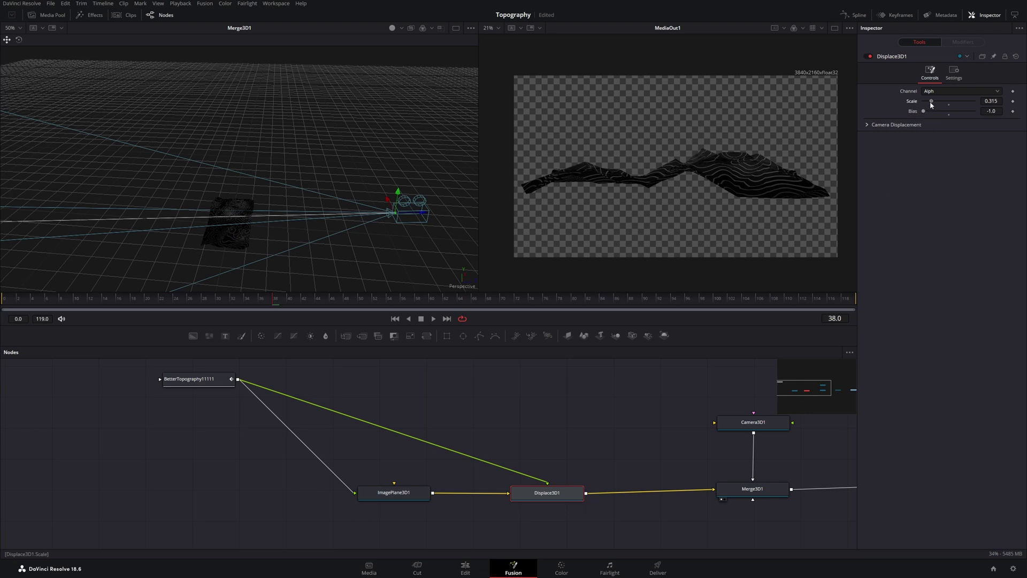
drag(930, 101, 929, 106)
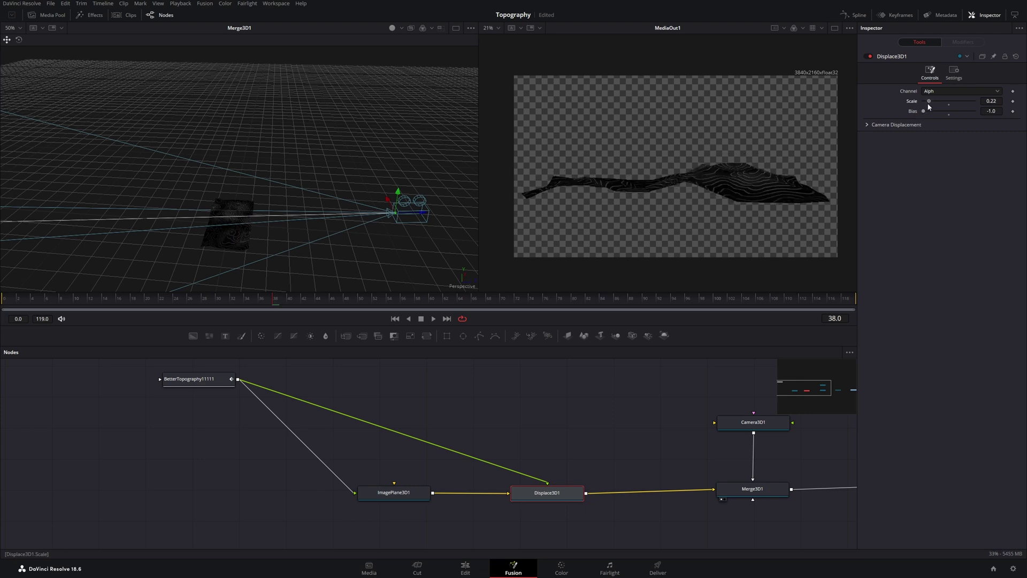
Lower ImagePlane3D1 along the vertical axis to a Y translation of about -0.13.
drag(304, 240, 265, 145)
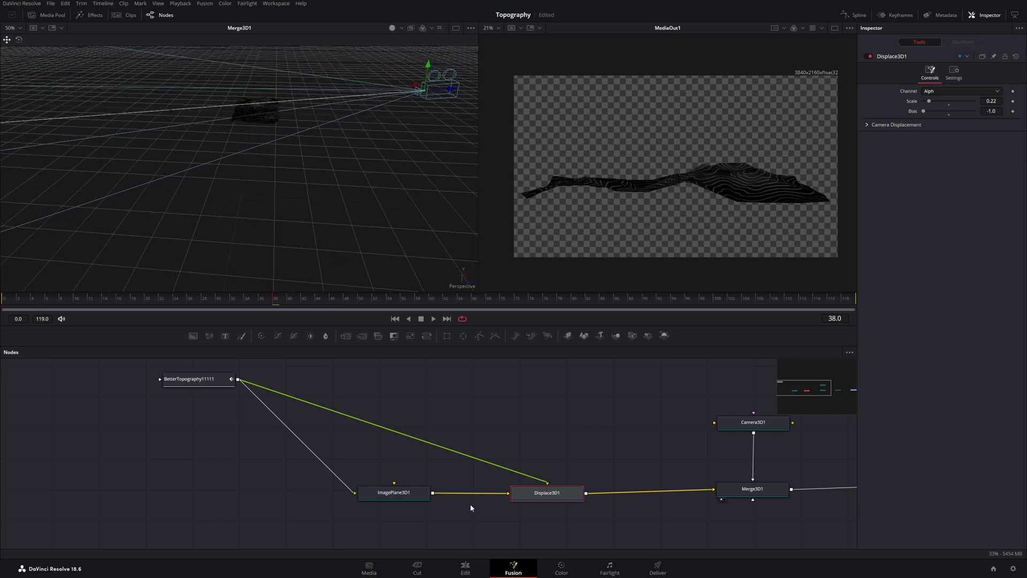
drag(614, 437, 552, 432)
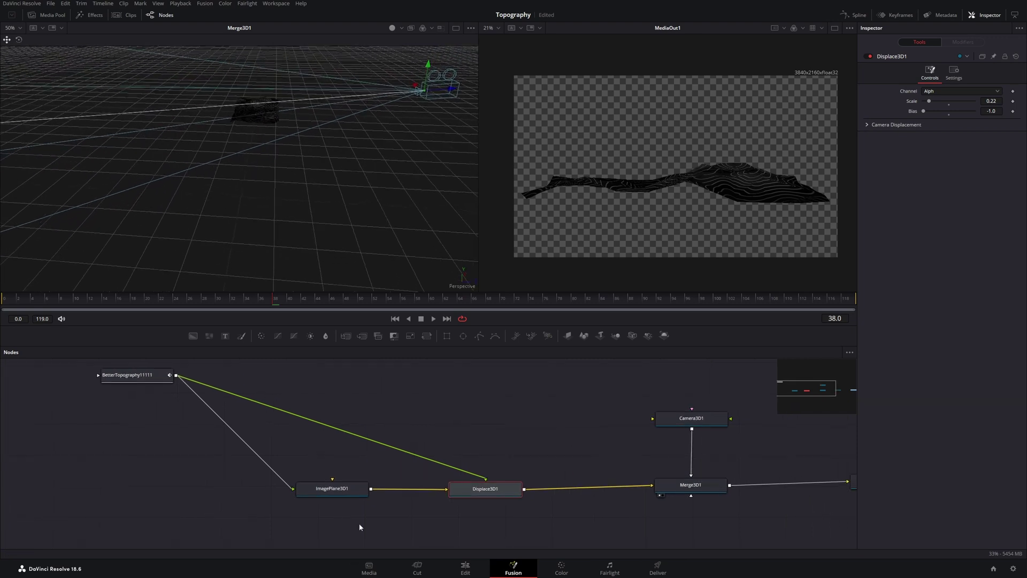
click(330, 493)
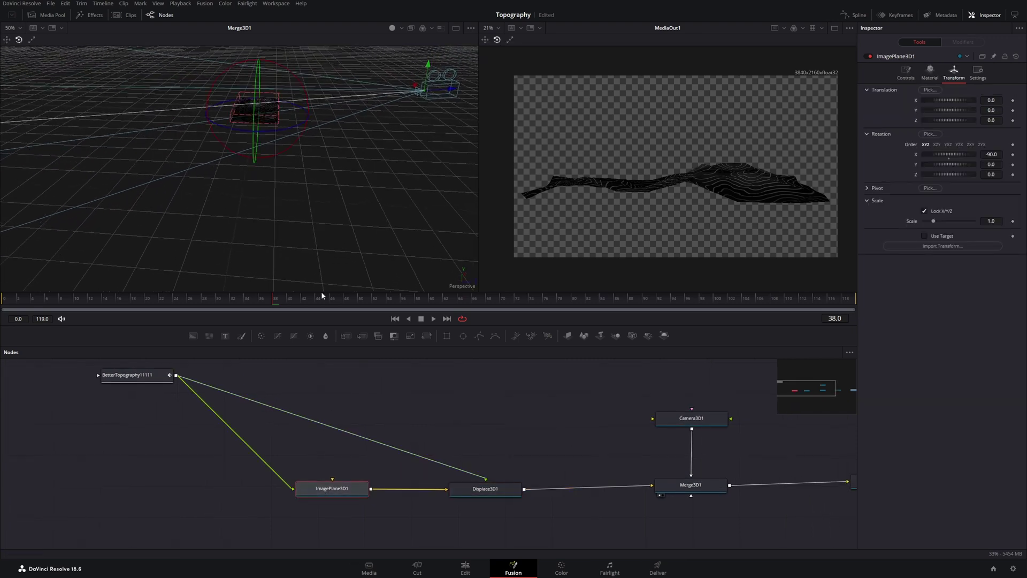
click(7, 39)
drag(261, 98, 257, 99)
drag(401, 127, 380, 159)
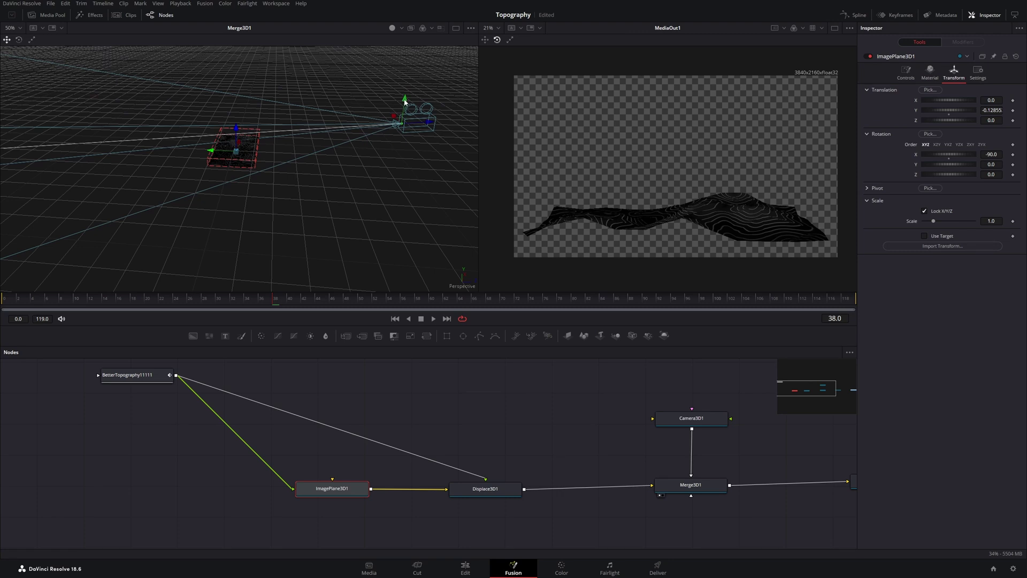
Raise Camera3D1 and tilt it downward to reframe the displaced terrain in the rendered view.
drag(405, 100, 369, 80)
key(w)
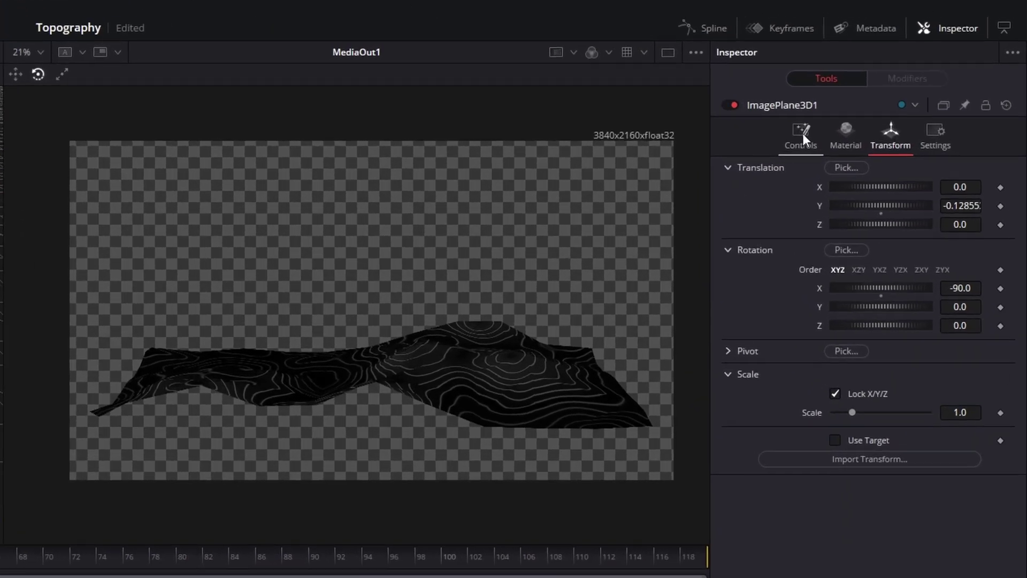
Increase ImagePlane3D1's subdivisions to 40 for a smoother displaced surface.
click(906, 73)
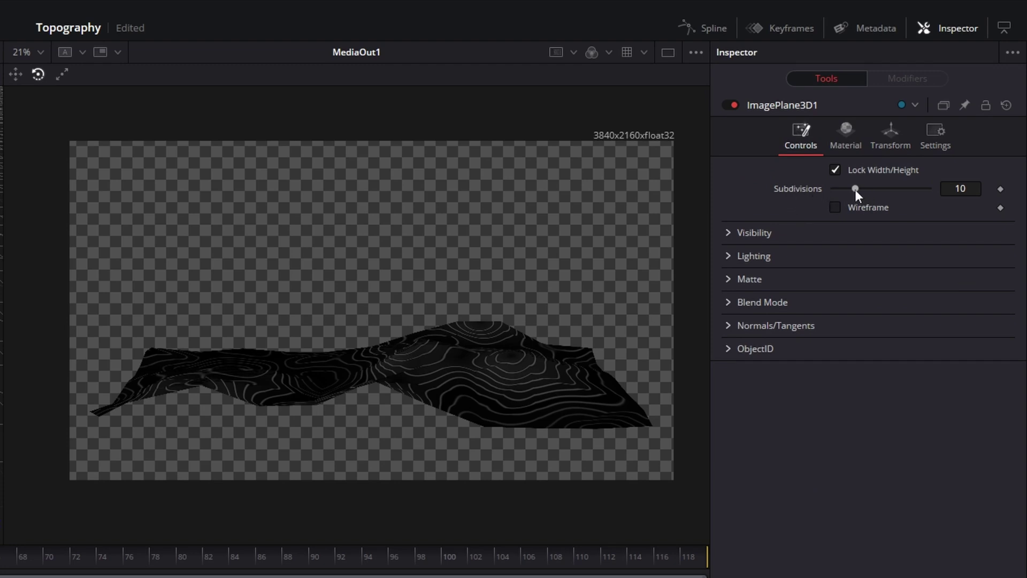
drag(855, 192, 927, 195)
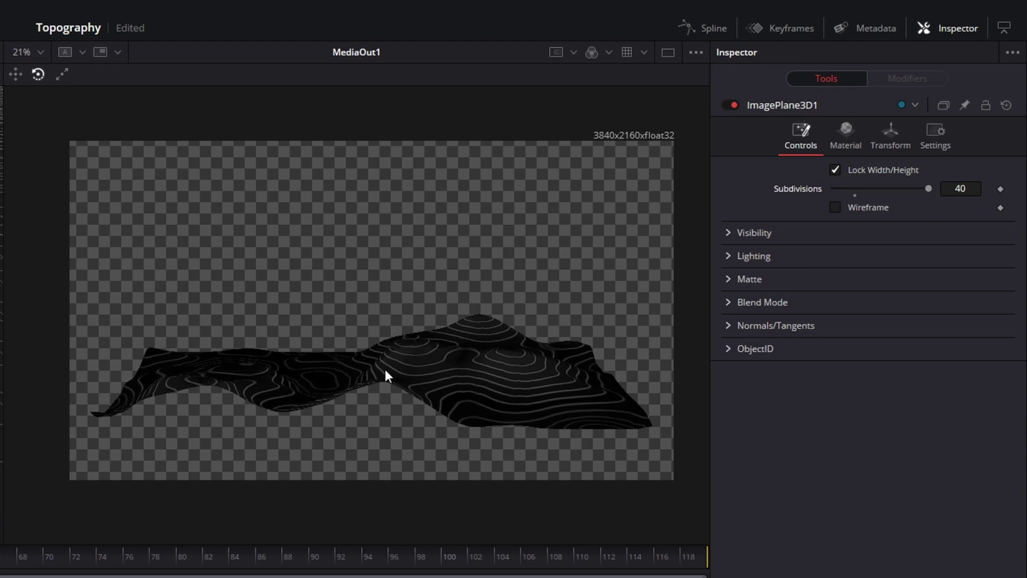
click(476, 577)
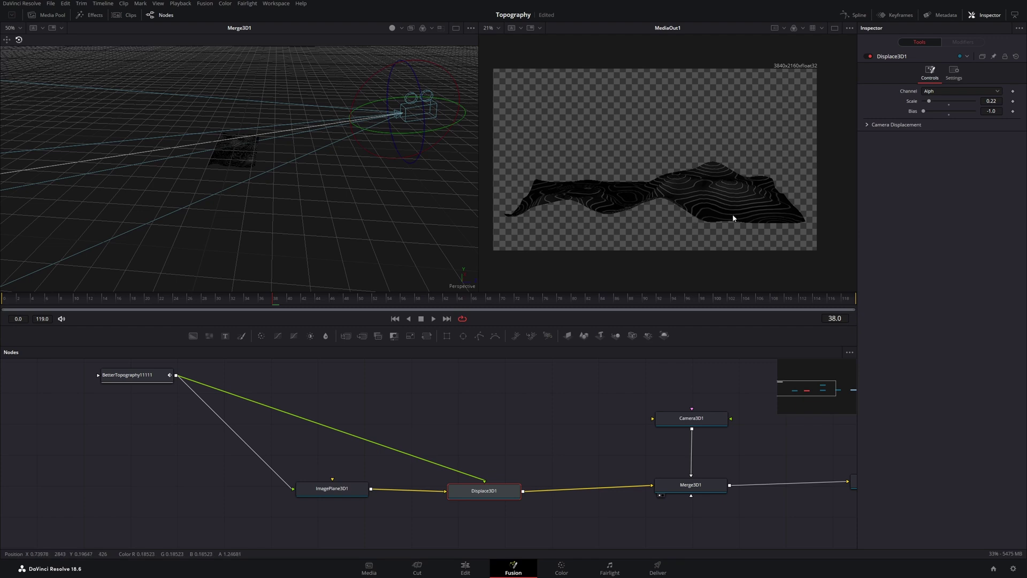
Add a BrightnessContrast node and a SoftGlow node beside BetterTopography, and chain the BrightnessContrast output into the SoftGlow.
drag(354, 404, 413, 415)
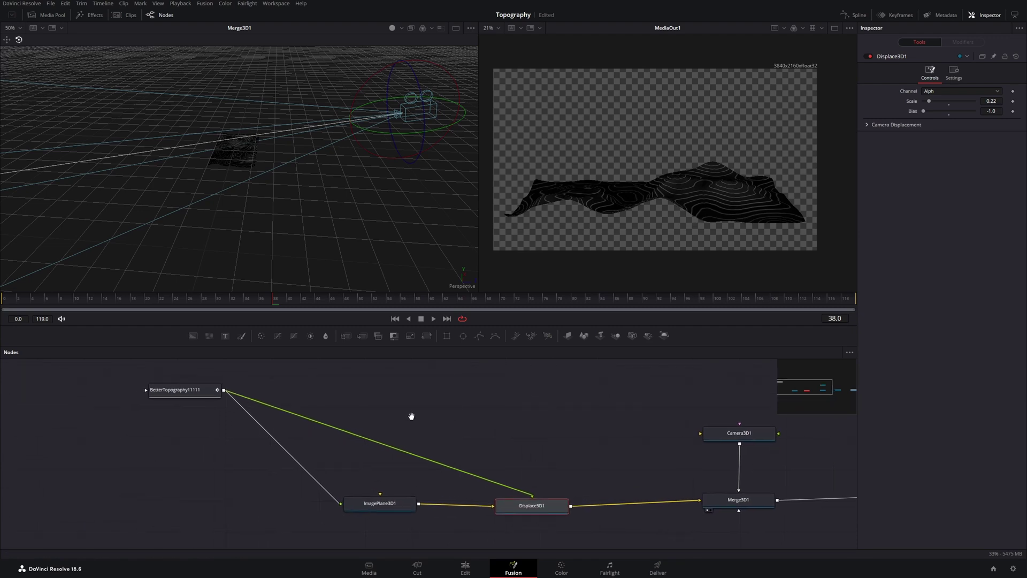
click(360, 397)
key(shift+space)
text(brig)
key(Return)
key(shift+space)
text(Softg)
key(Return)
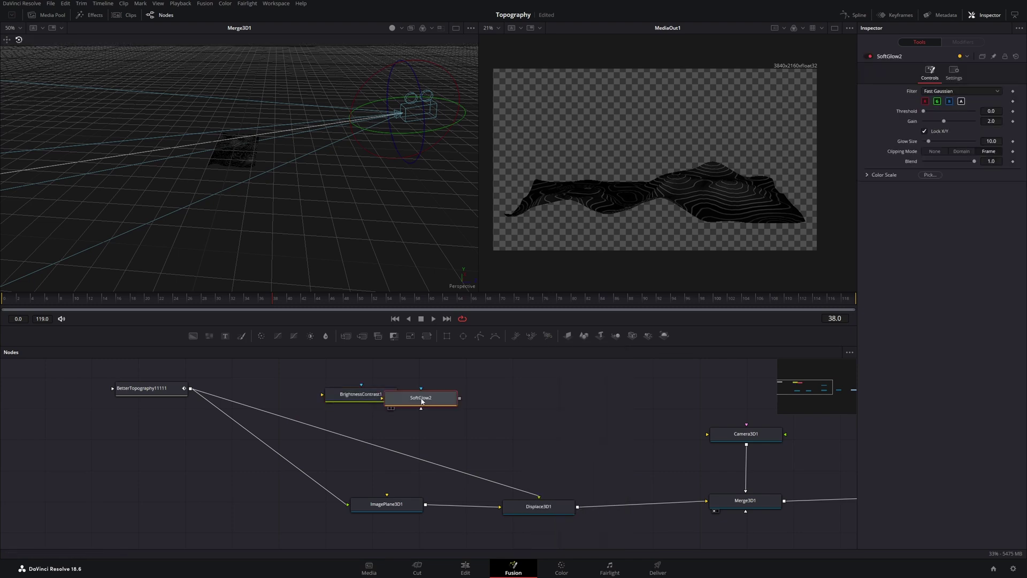
drag(422, 401, 470, 400)
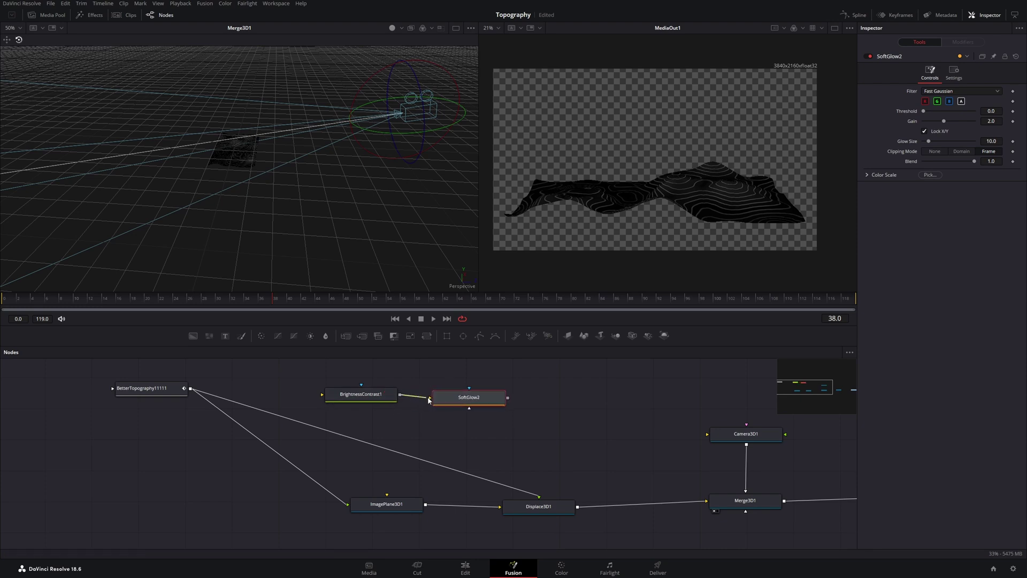
drag(433, 400, 445, 397)
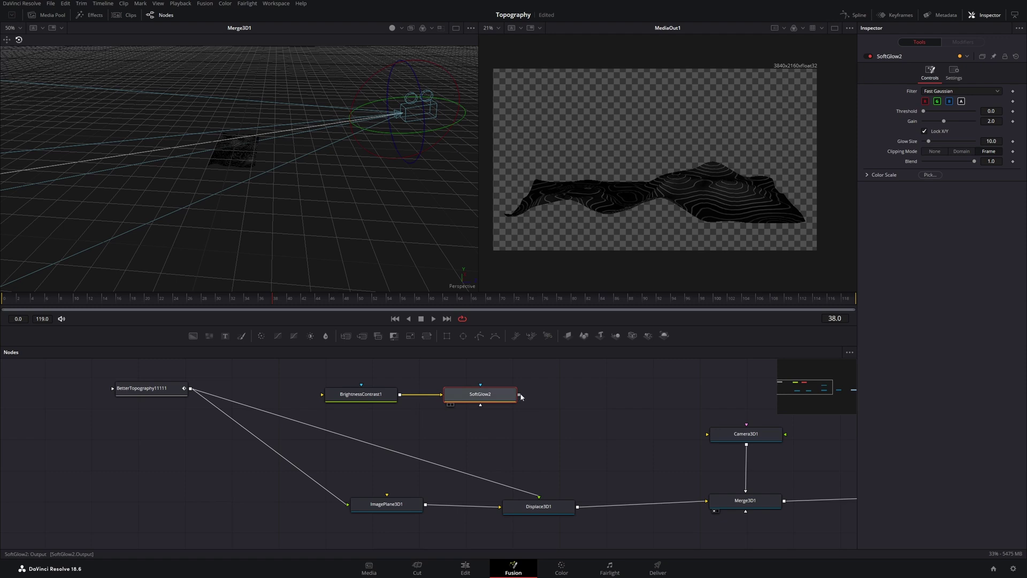
Feed SoftGlow2 into both ImagePlane3D1 and Displace3D1's displacement input, and connect BetterTopography to BrightnessContrast1.
drag(518, 395, 351, 504)
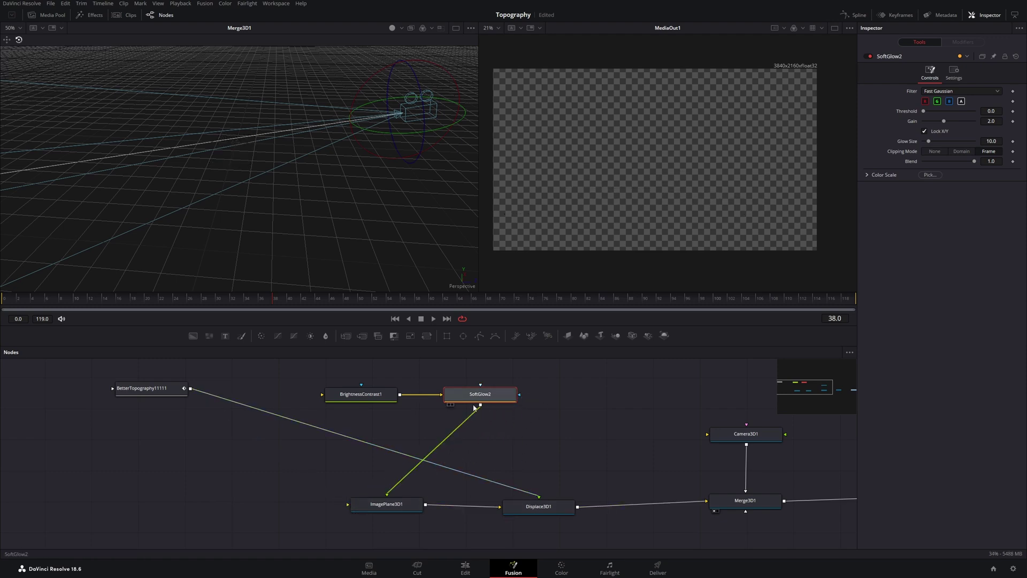
drag(480, 405, 540, 500)
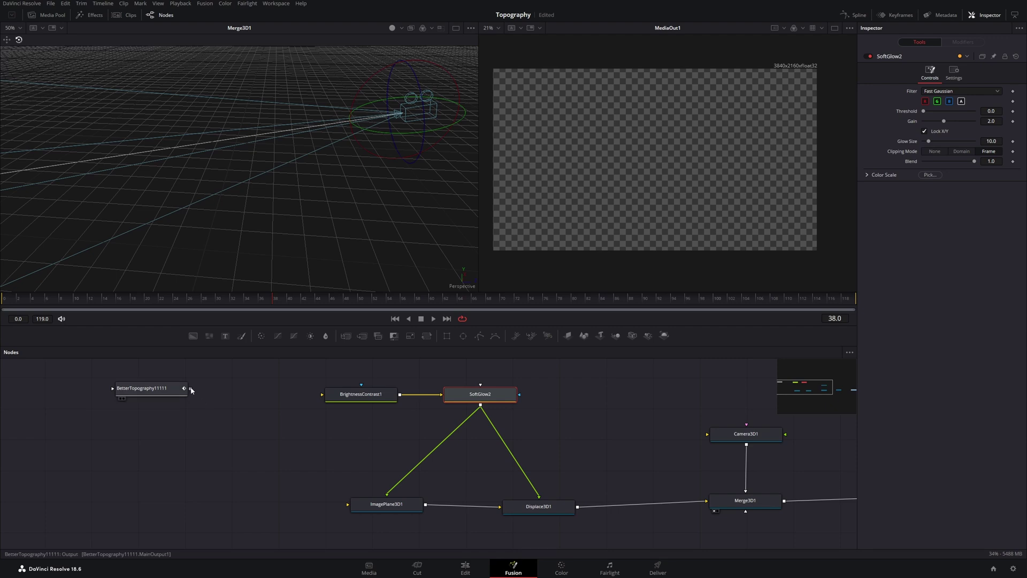
drag(191, 388, 237, 429)
drag(255, 465, 324, 398)
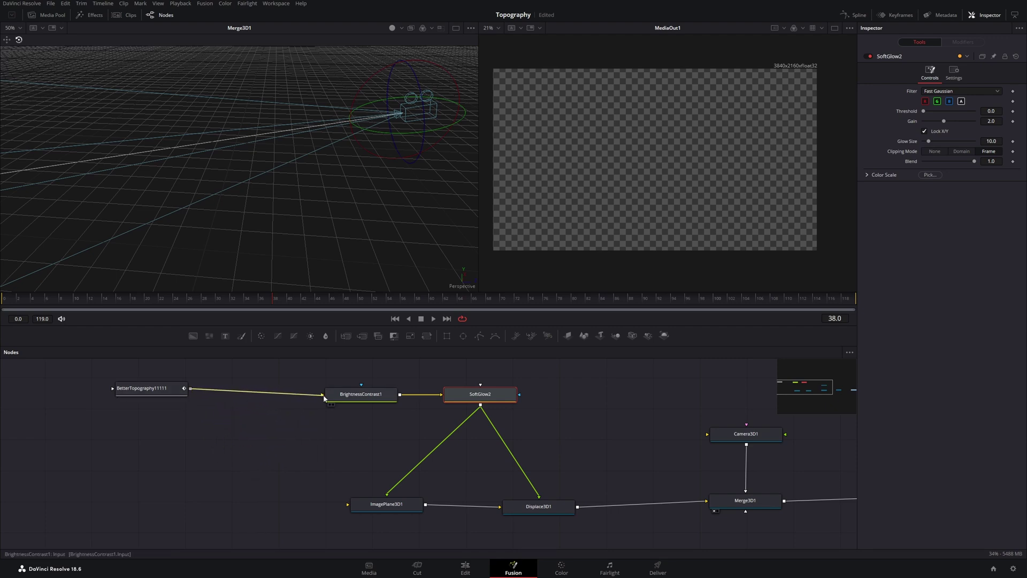
drag(158, 391, 225, 399)
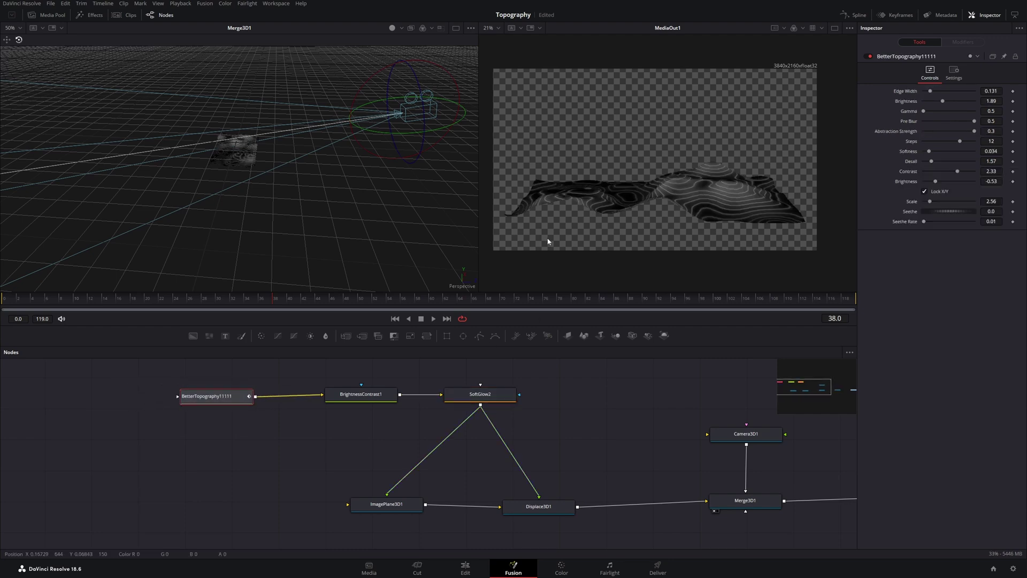
Set BrightnessContrast1's lift to about -0.105, gain to 1.078 and contrast to 0.053.
scroll(231, 150, up, 8)
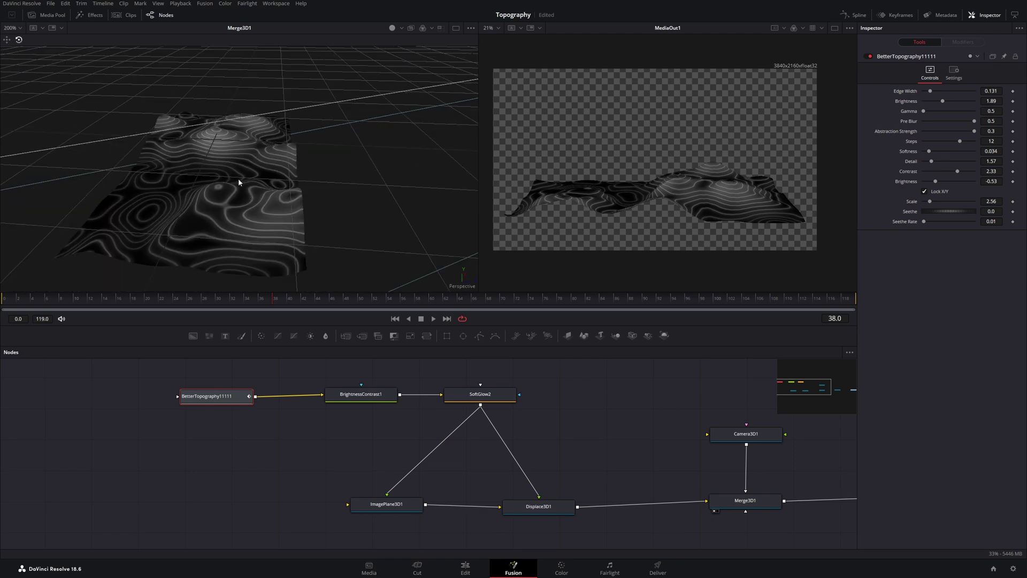
click(363, 402)
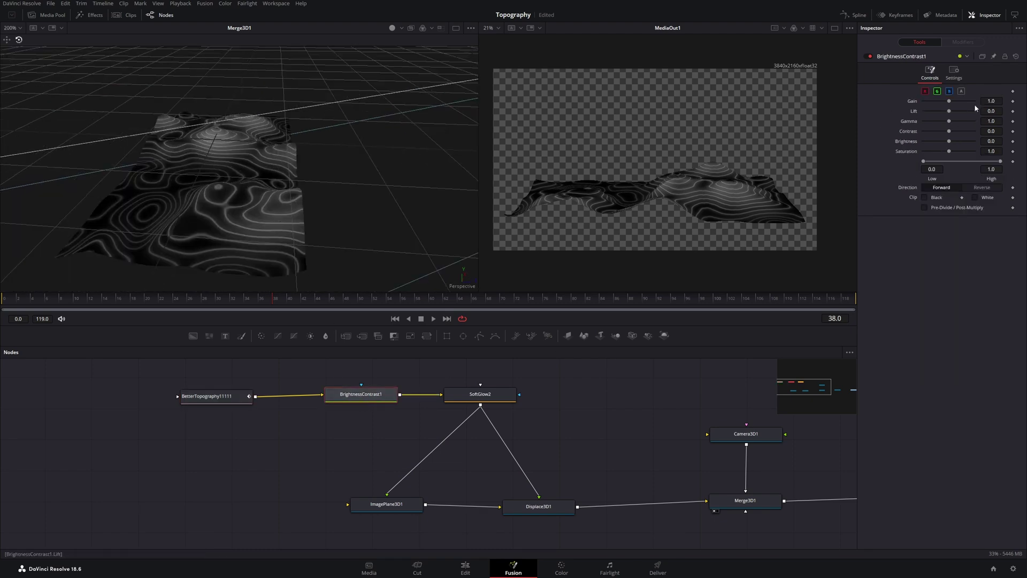
drag(949, 111, 946, 112)
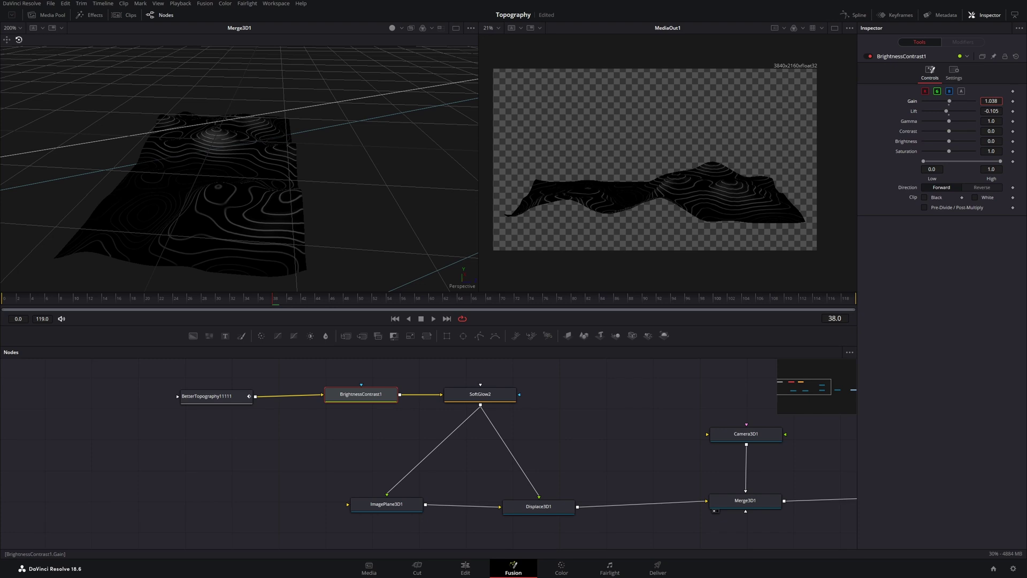
drag(985, 101, 992, 101)
text(0.053)
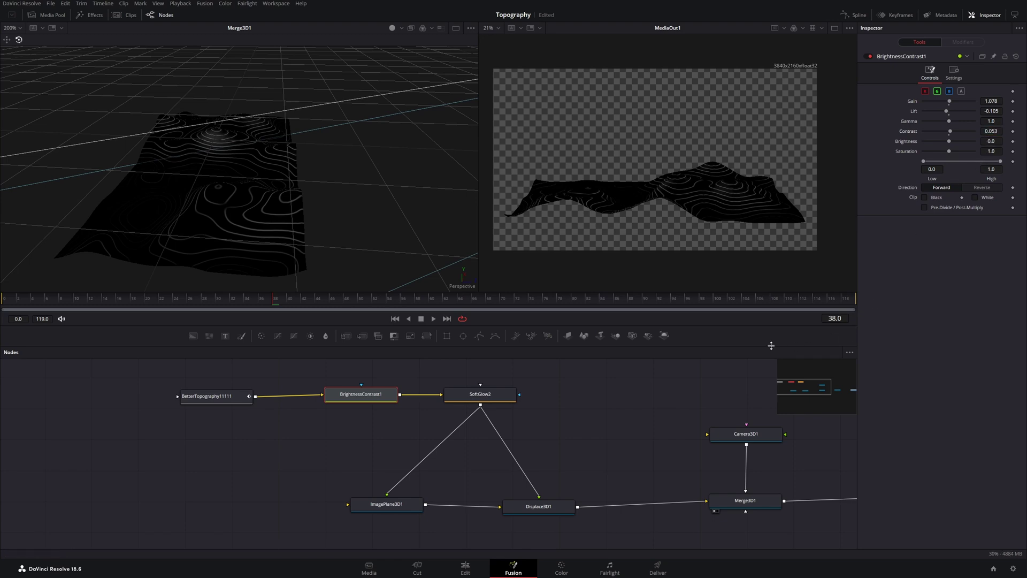
Raise the 3D camera, move it slightly closer to the terrain, and tilt it down to center the landscape in frame.
scroll(598, 409, down, 4)
drag(598, 409, 527, 442)
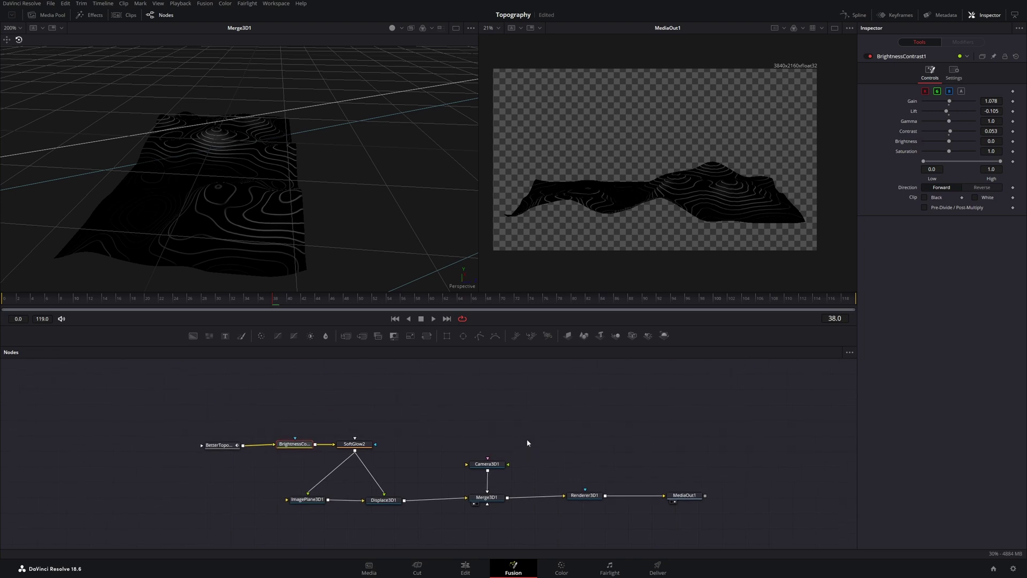
scroll(521, 425, up, 1)
scroll(519, 424, down, 1)
scroll(382, 190, down, 3)
drag(382, 188, 211, 235)
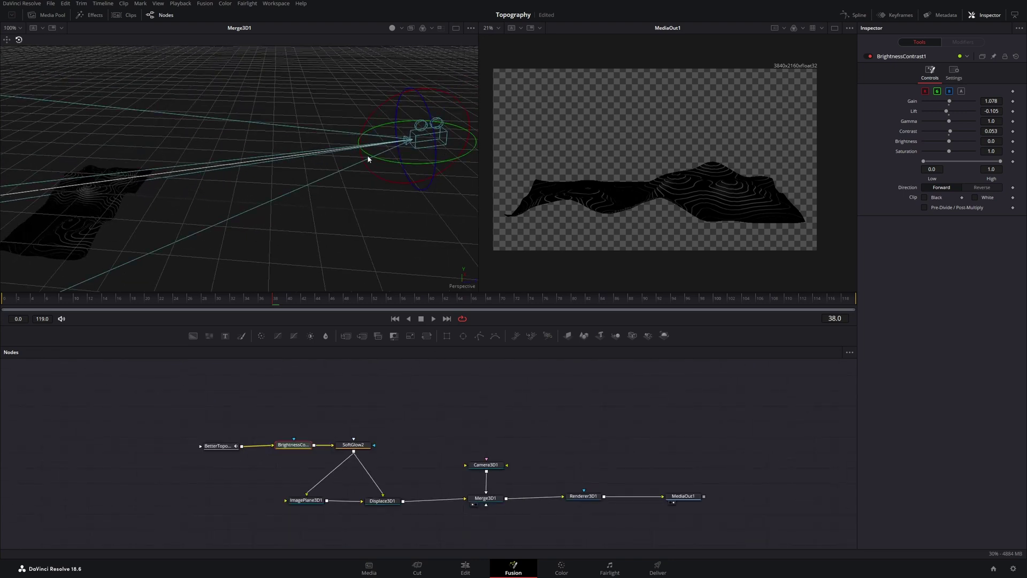
click(8, 42)
drag(420, 129, 321, 119)
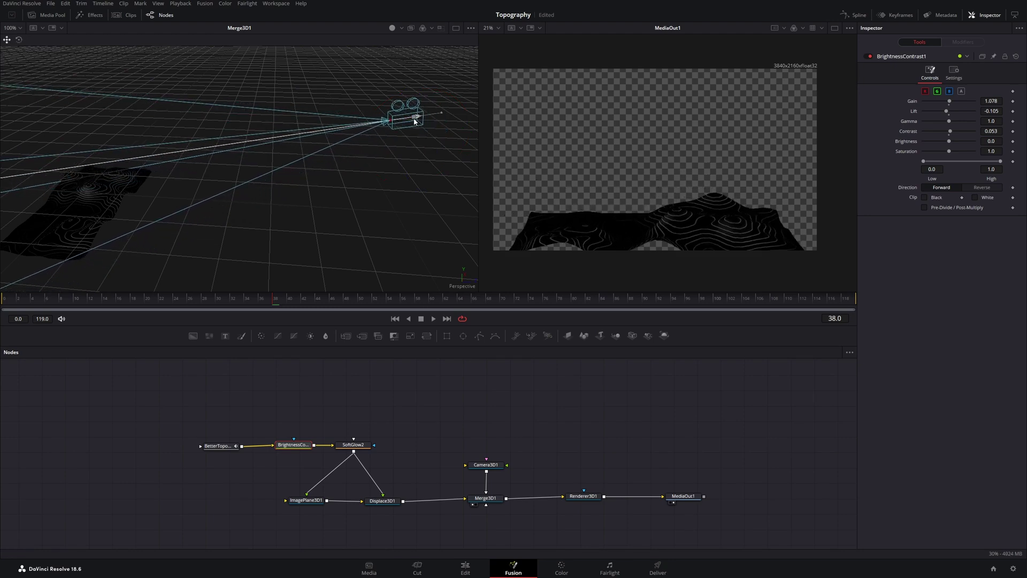
click(17, 39)
drag(370, 85, 358, 87)
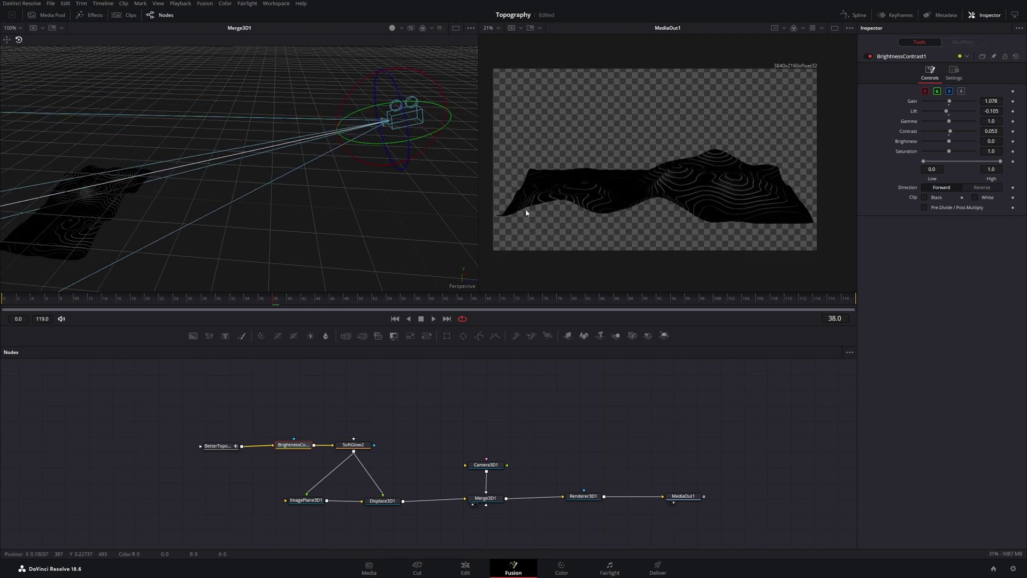
Add a Background node above the topography chain and mask it with an Ellipse node.
drag(473, 412, 622, 398)
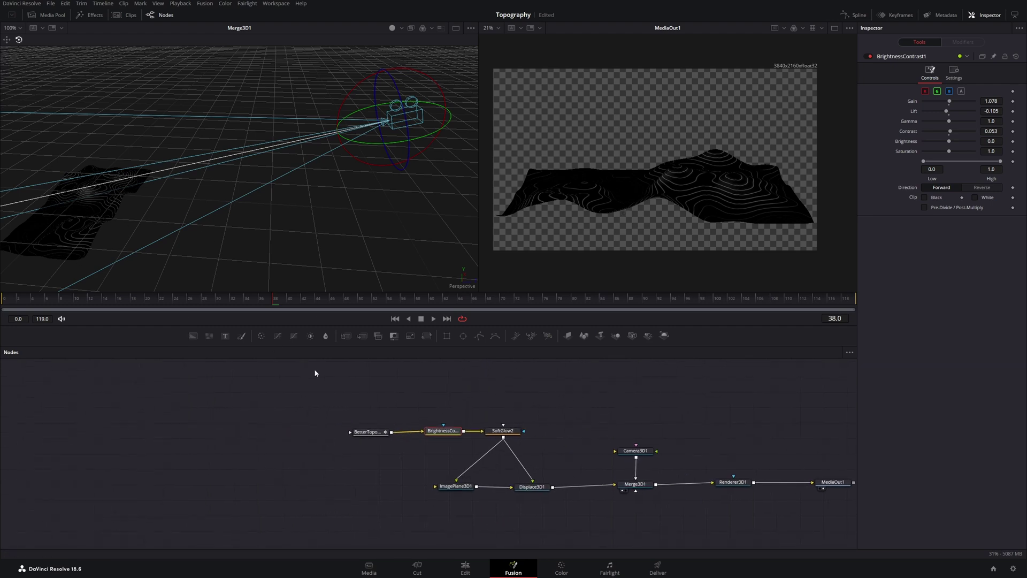
drag(447, 469, 451, 468)
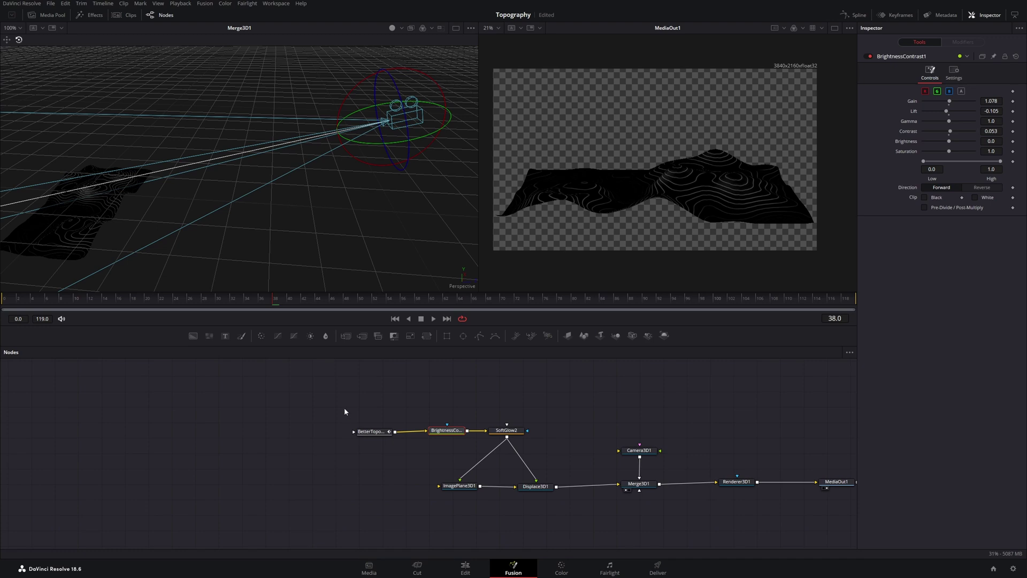
click(373, 432)
drag(193, 335, 444, 394)
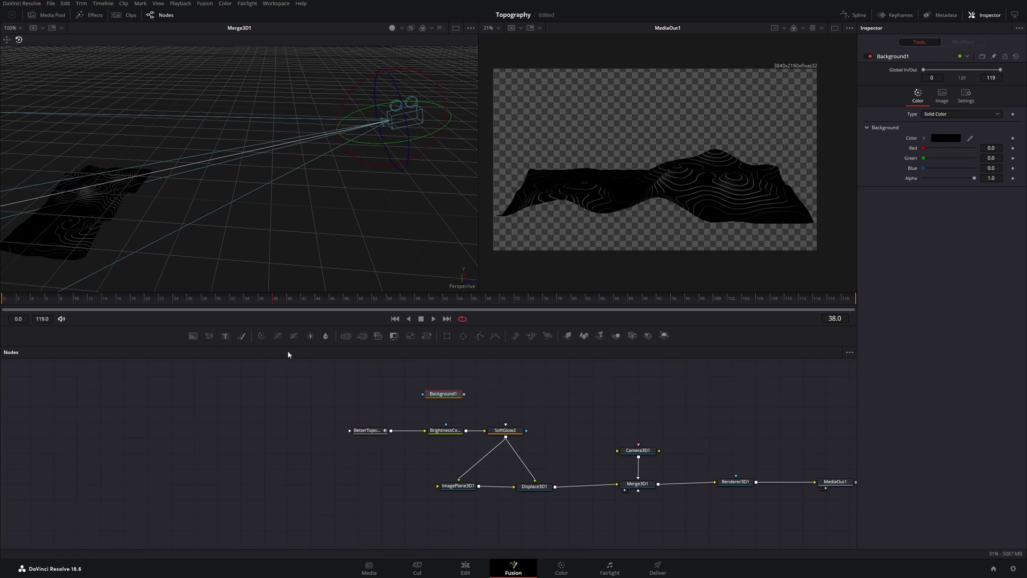
drag(463, 336, 390, 395)
click(445, 397)
Add a Merge node combining Background1 over SoftGlow2, and feed the merged result into Displace3D1's displacement input.
drag(526, 410, 360, 442)
drag(507, 436, 340, 437)
drag(361, 336, 408, 439)
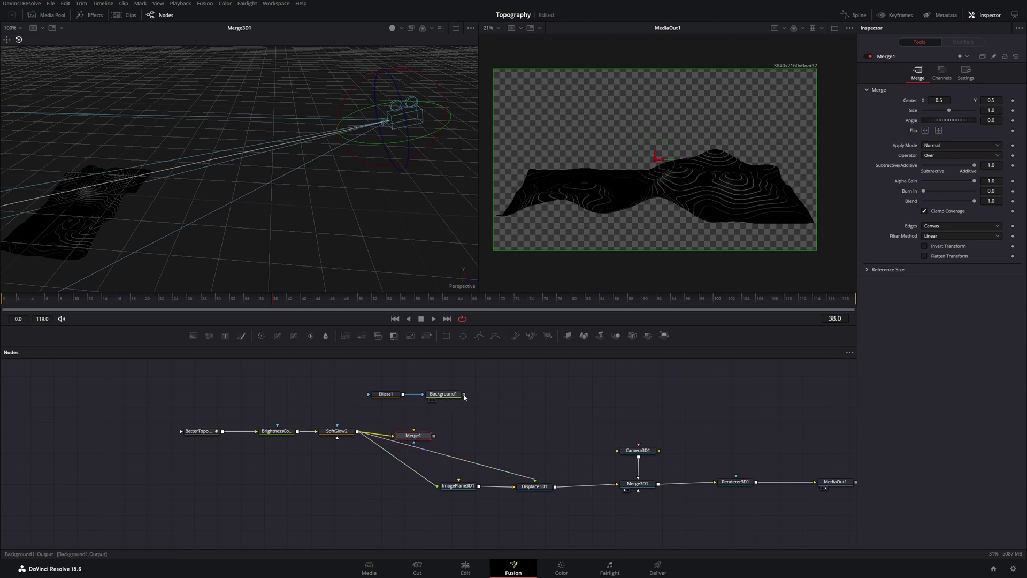
drag(464, 394, 421, 434)
drag(493, 470, 369, 445)
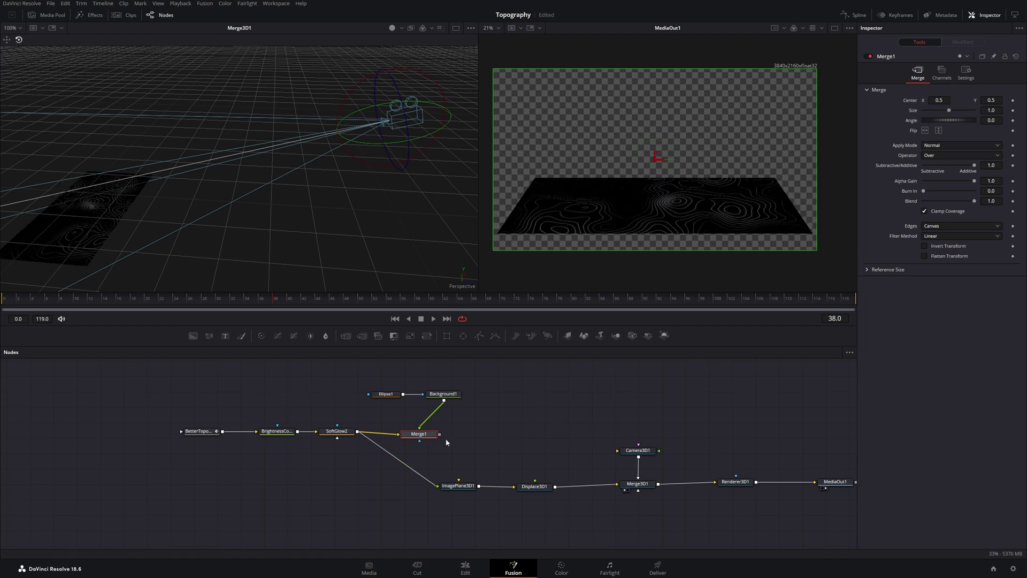
drag(439, 434, 536, 484)
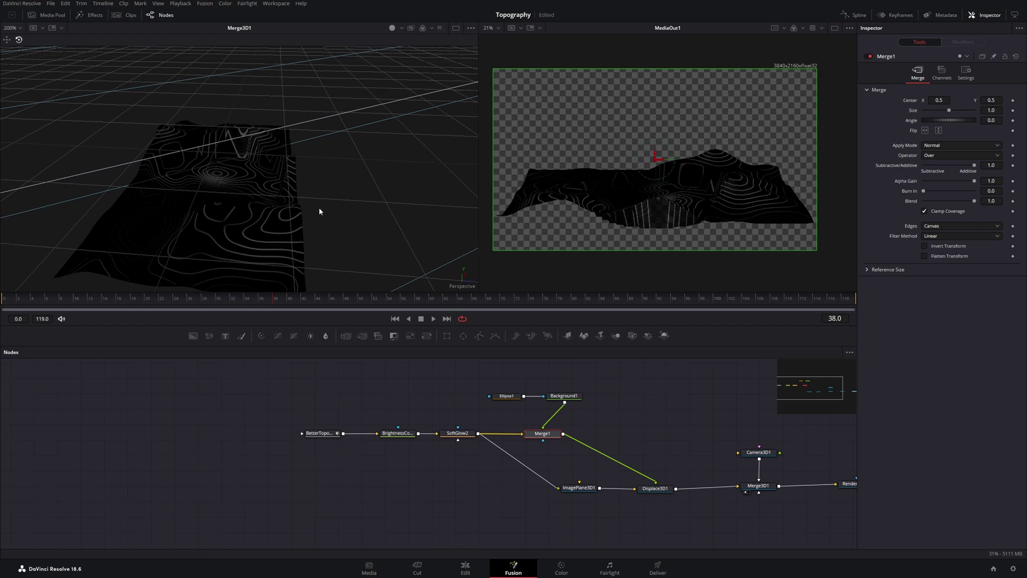
Inspect the merged displacement from another angle, align Ellipse1 and Background1 above Merge1, and display Merge1 in the second viewer.
scroll(374, 246, up, 3)
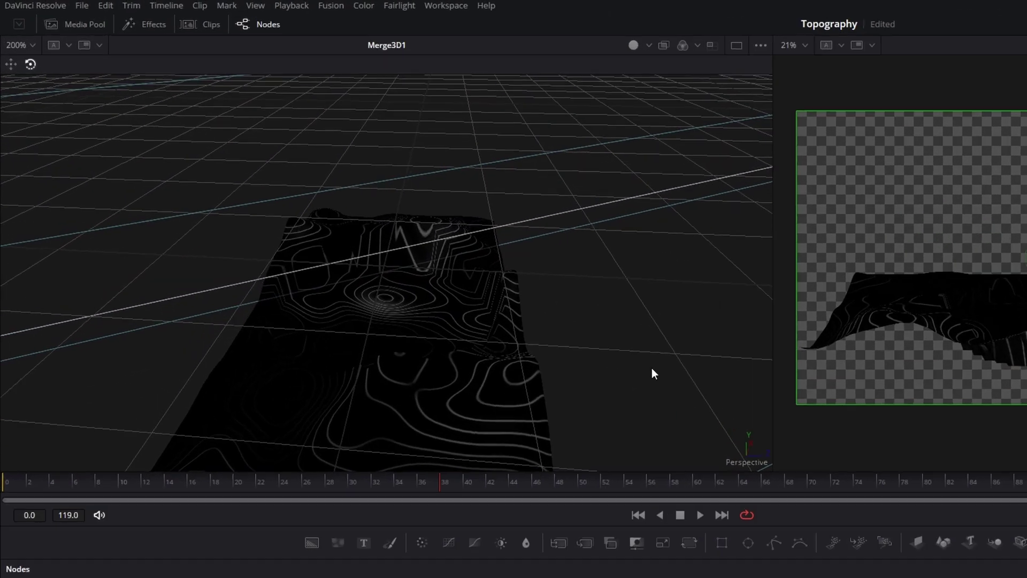
drag(402, 227, 303, 229)
drag(568, 430, 394, 312)
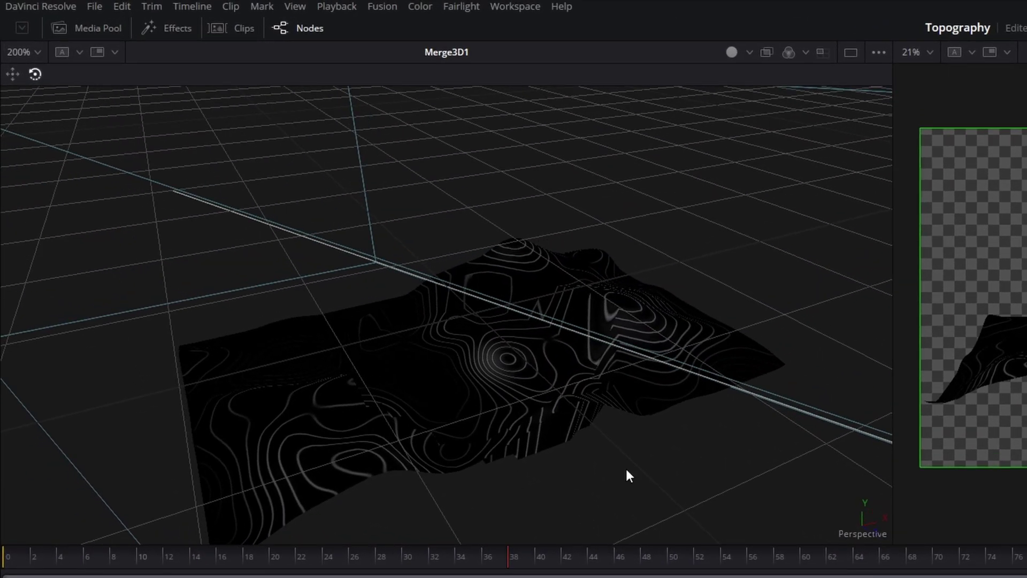
drag(666, 506, 594, 456)
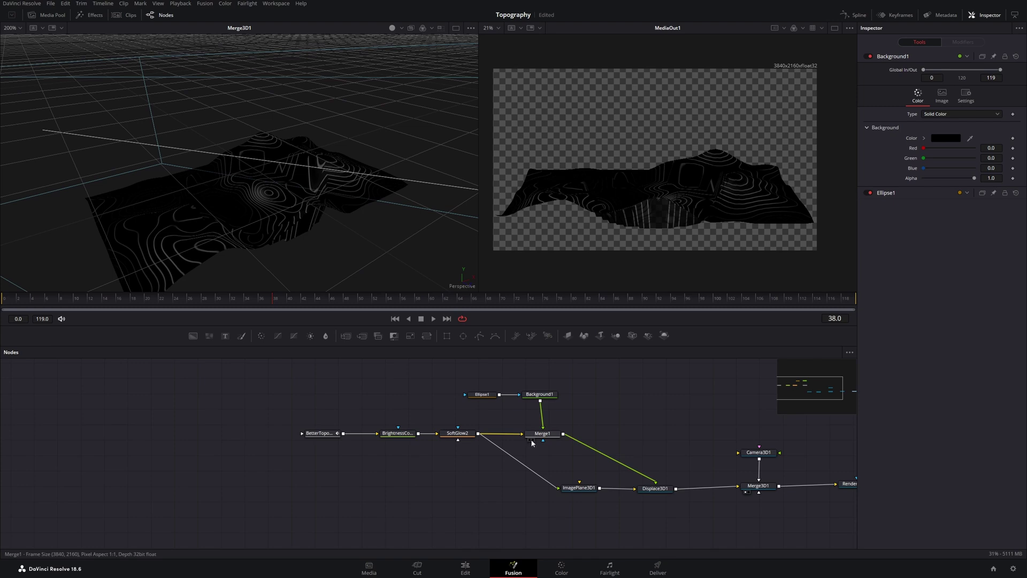
click(532, 439)
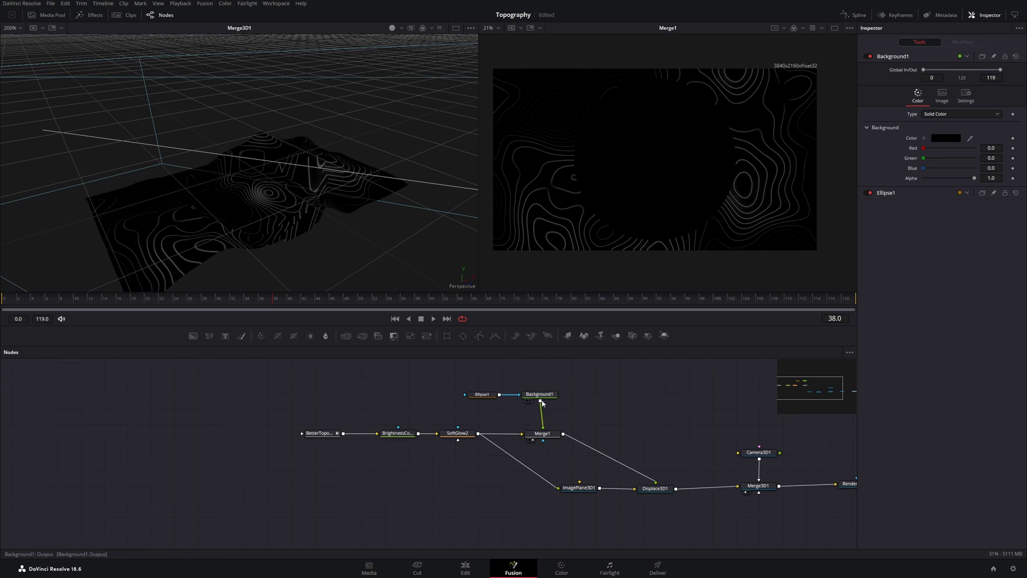
Set Ellipse1's width to 0.945, invert the mask, and give it a soft edge of 0.2.
click(484, 395)
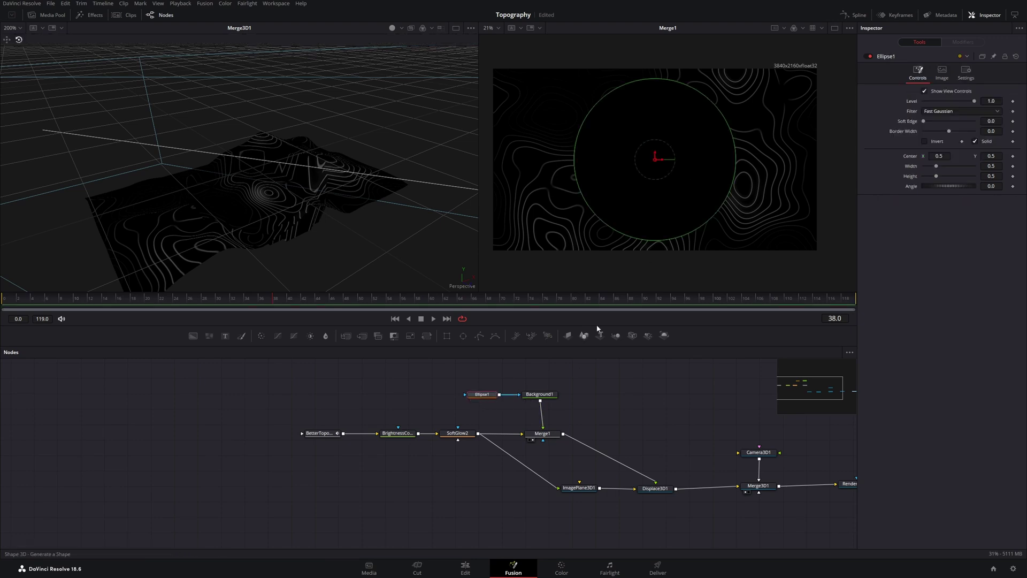
drag(937, 171, 947, 170)
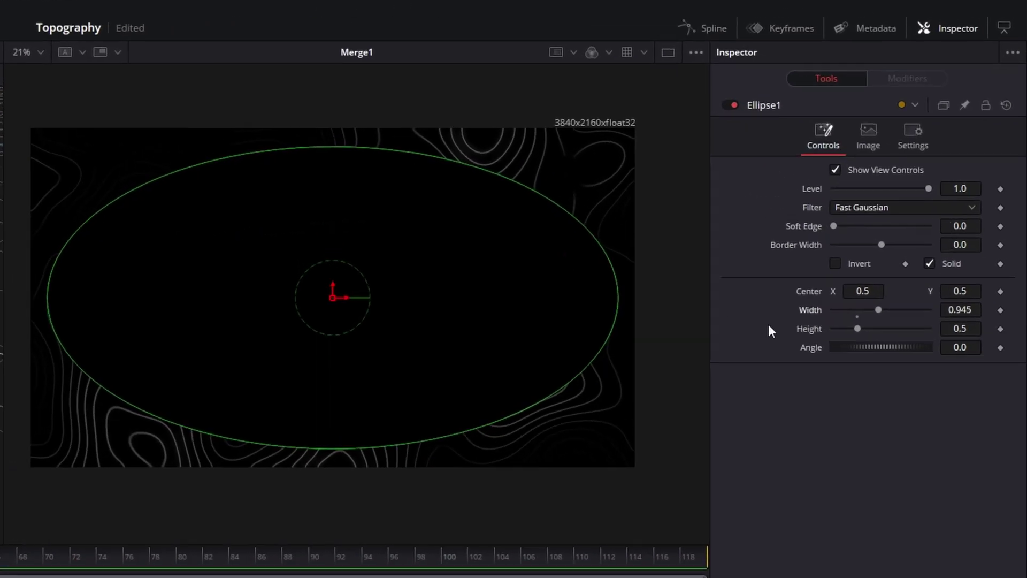
click(835, 261)
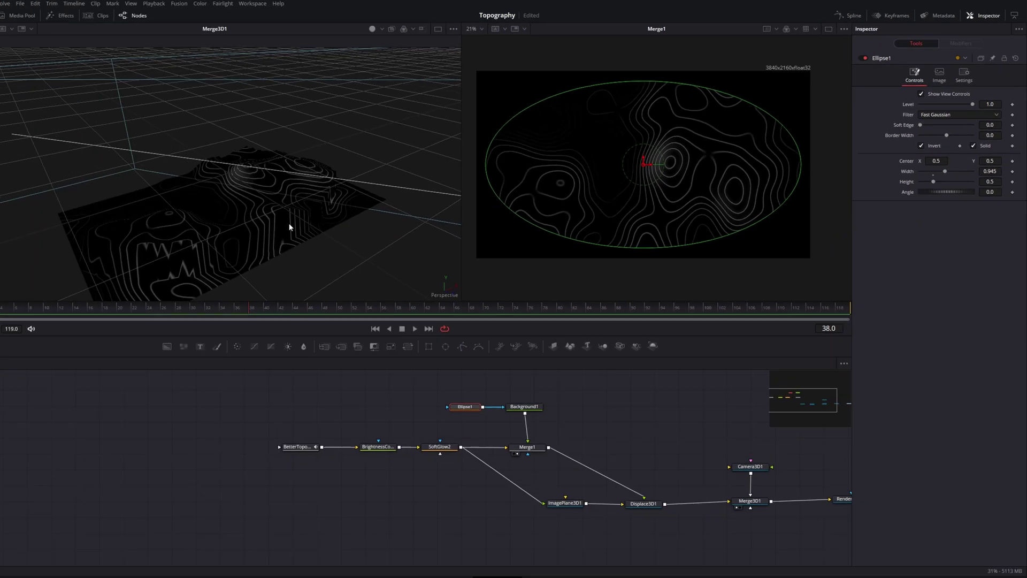
drag(306, 220, 371, 241)
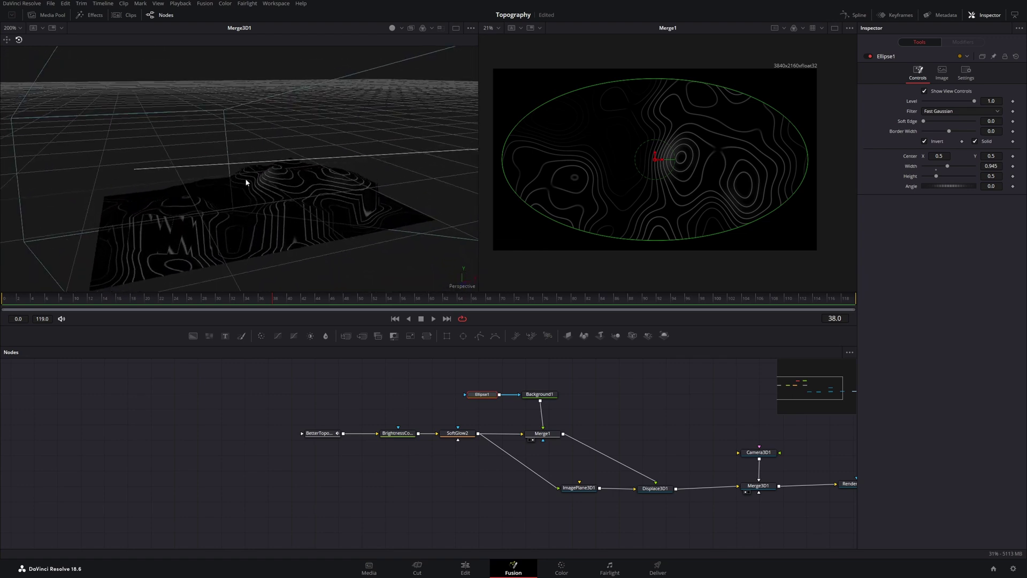
drag(923, 121, 976, 125)
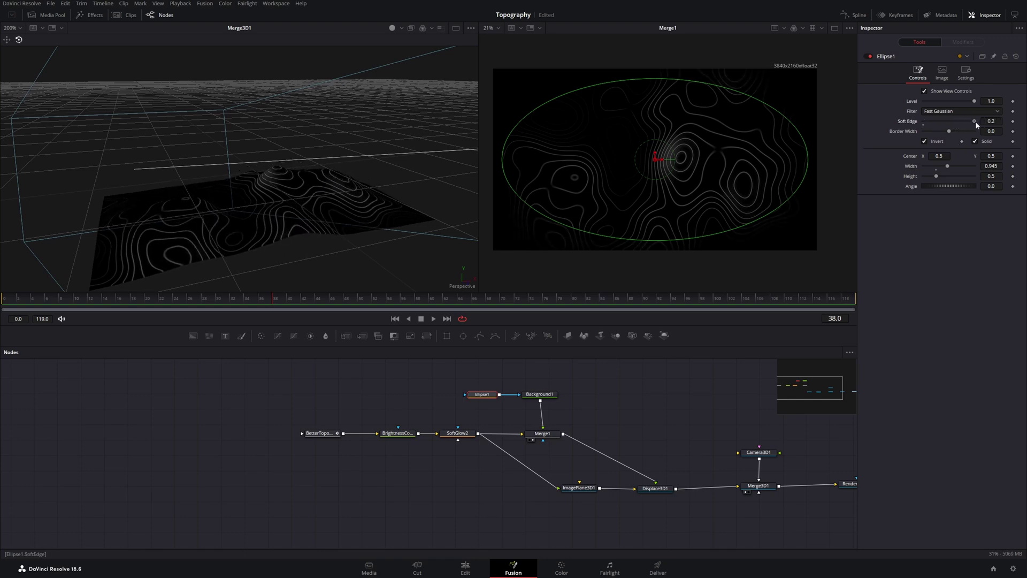
Enlarge Ellipse1 to a width of 1.134 and a height of 0.661, and reduce its level.
drag(386, 246, 352, 237)
right_click(380, 235)
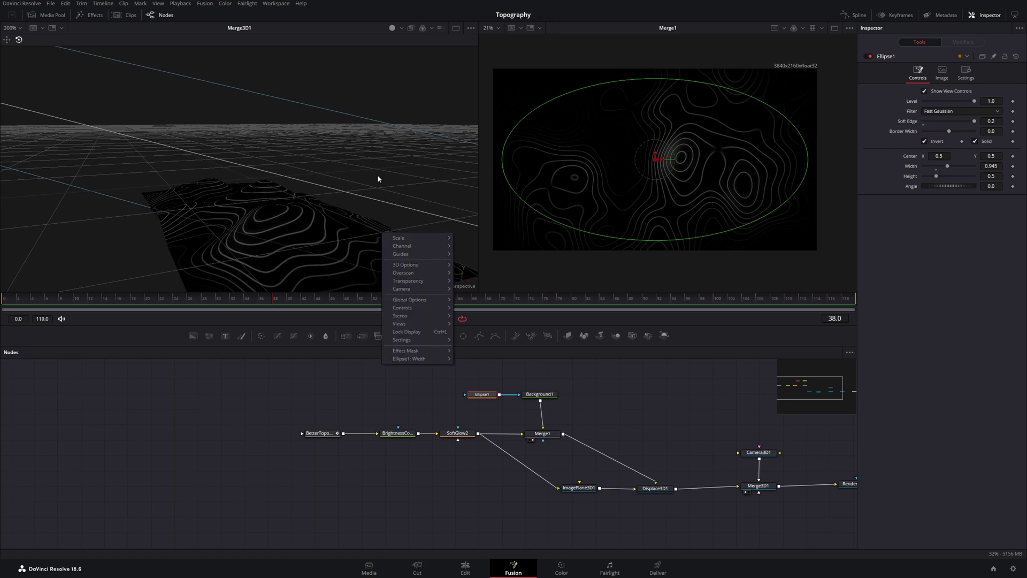
drag(377, 176, 460, 239)
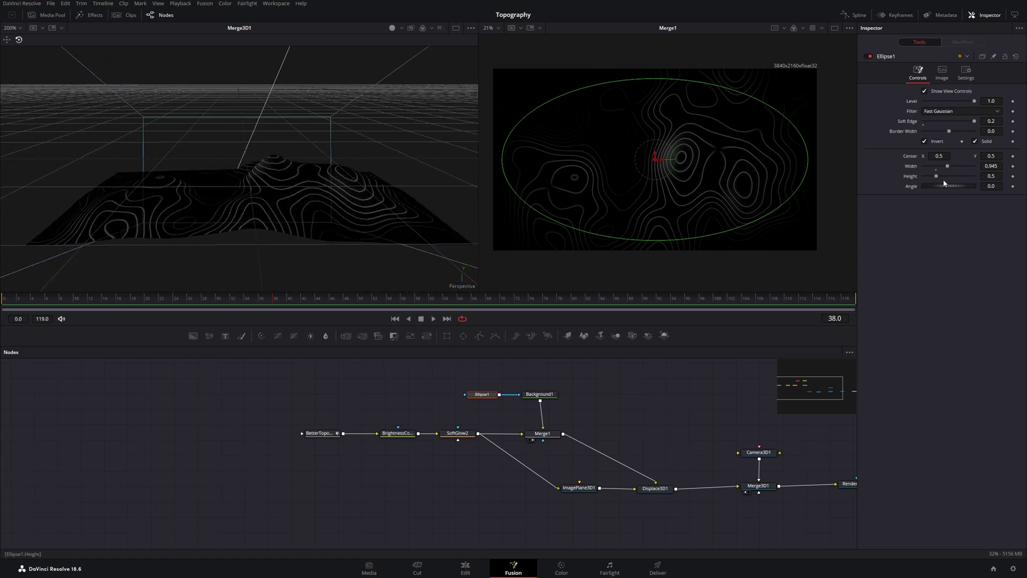
mouse_move(944, 182)
mouse_down()
mouse_move(958, 167)
mouse_move(971, 170)
mouse_move(939, 177)
mouse_up()
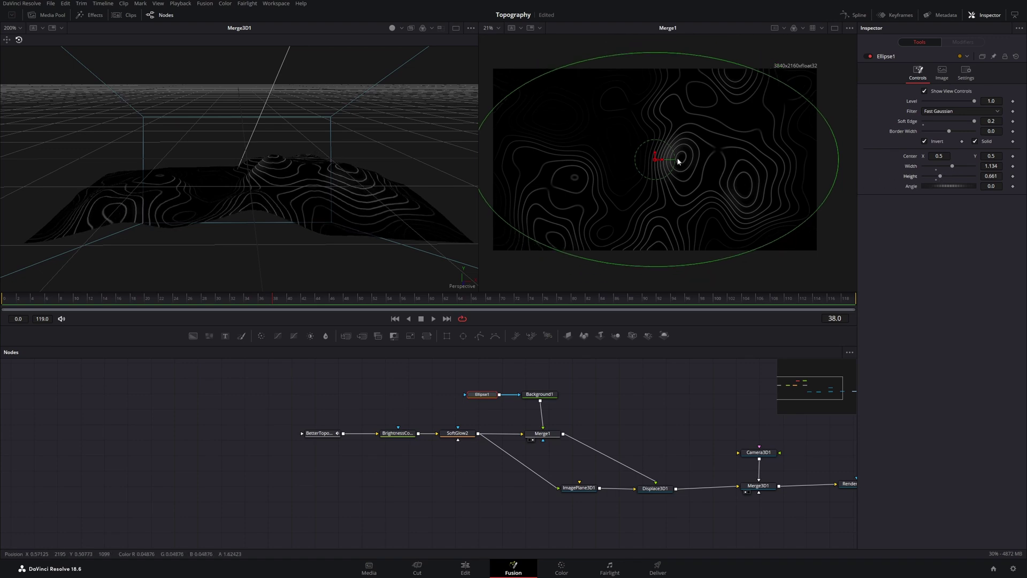
mouse_move(972, 102)
mouse_down()
mouse_move(926, 101)
mouse_move(984, 101)
mouse_move(878, 98)
mouse_move(954, 109)
mouse_up()
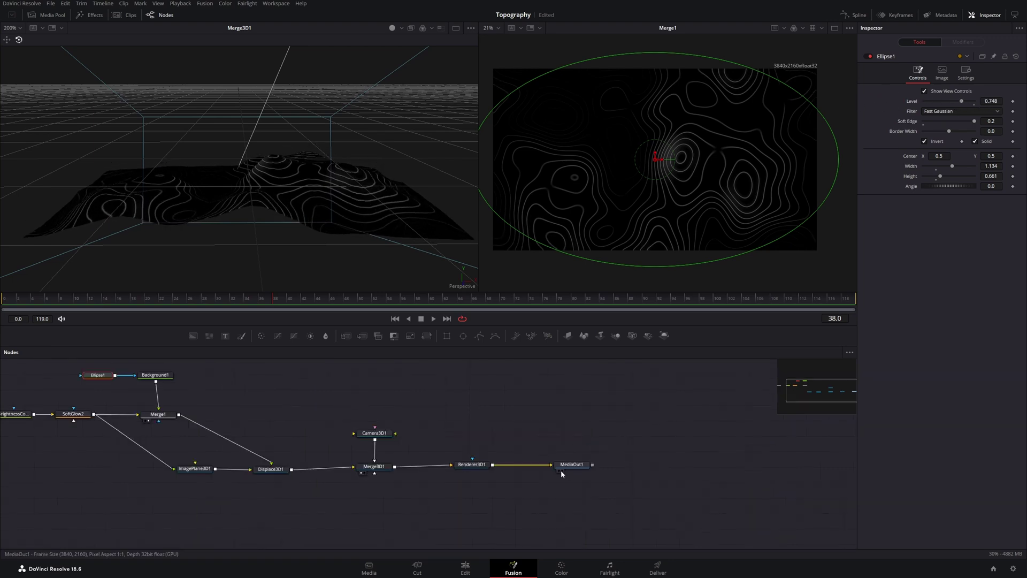
Display MediaOut1 in the second viewer to show the rendered camera output.
click(563, 473)
drag(572, 468, 594, 470)
scroll(647, 176, down, 2)
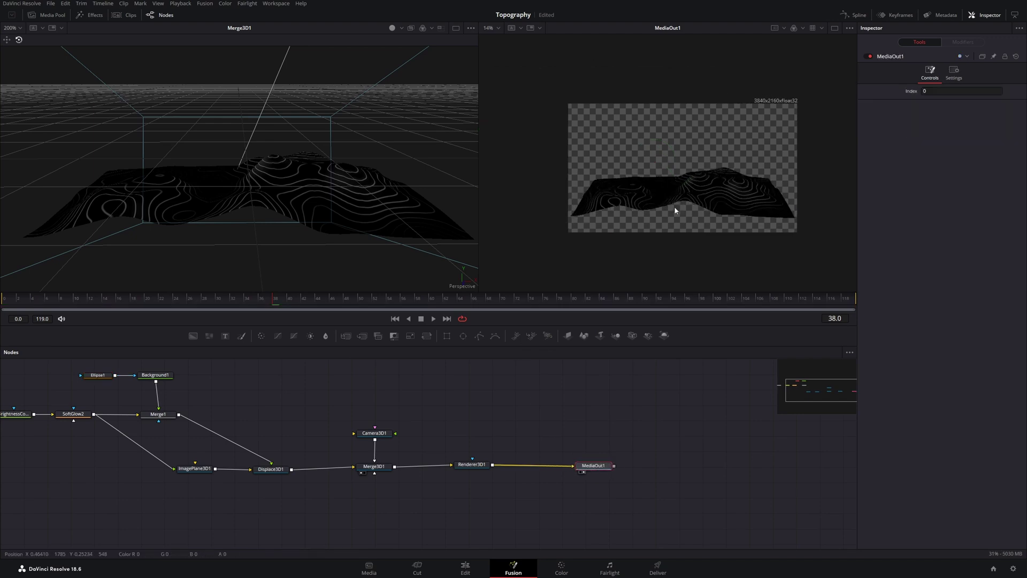
drag(281, 428, 421, 447)
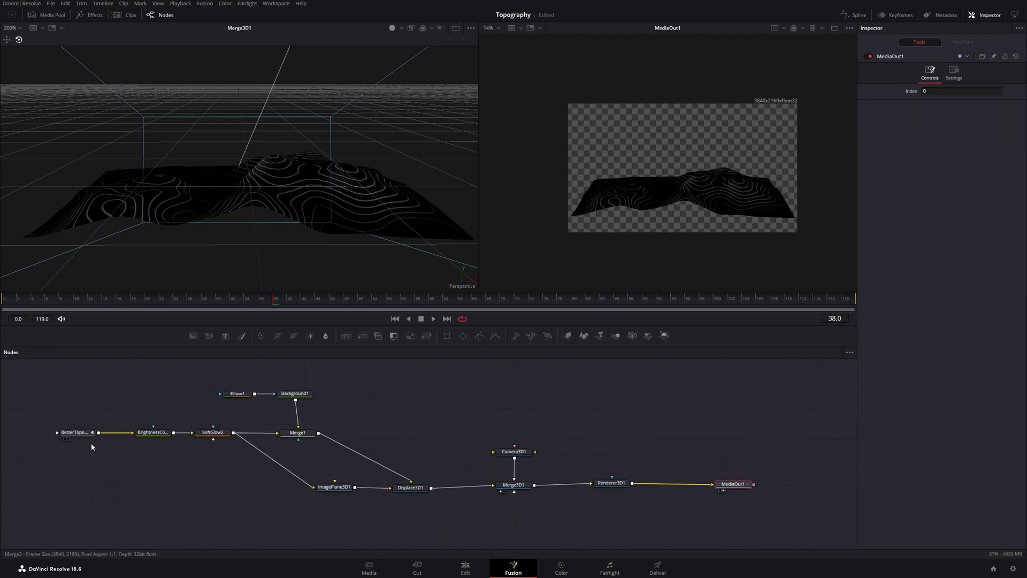
Animate ImagePlane3D1's Y rotation with a keyframe of 0.0 at frame 0 and 336.5 at frame 119.
click(332, 488)
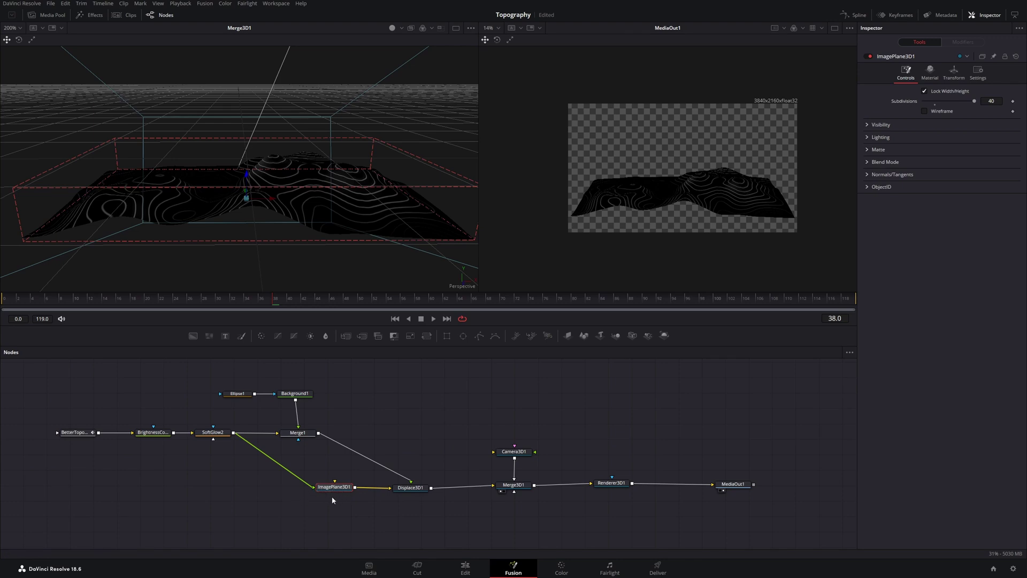
scroll(250, 195, down, 5)
drag(282, 207, 230, 233)
scroll(227, 165, up, 5)
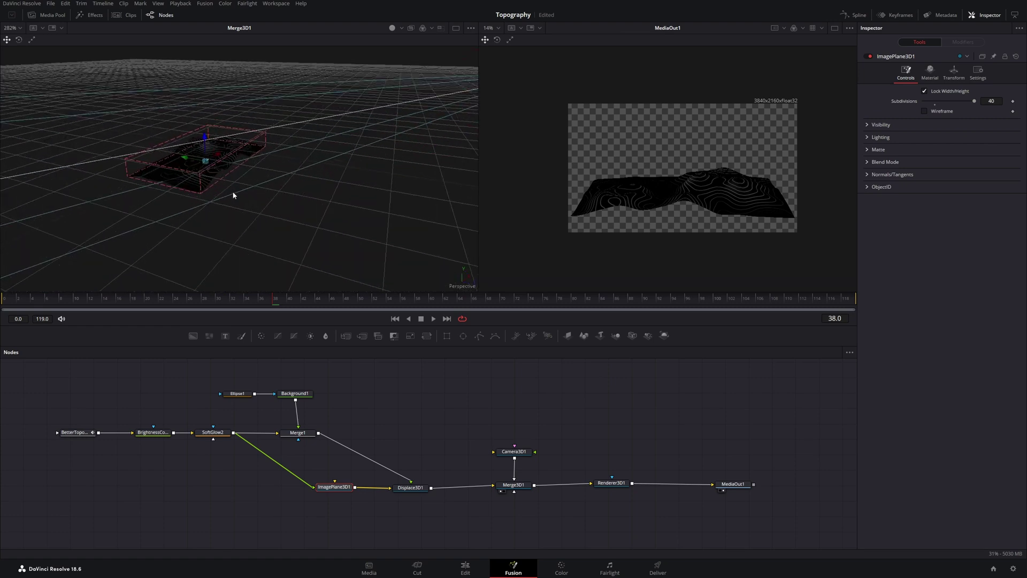
drag(92, 301, 3, 305)
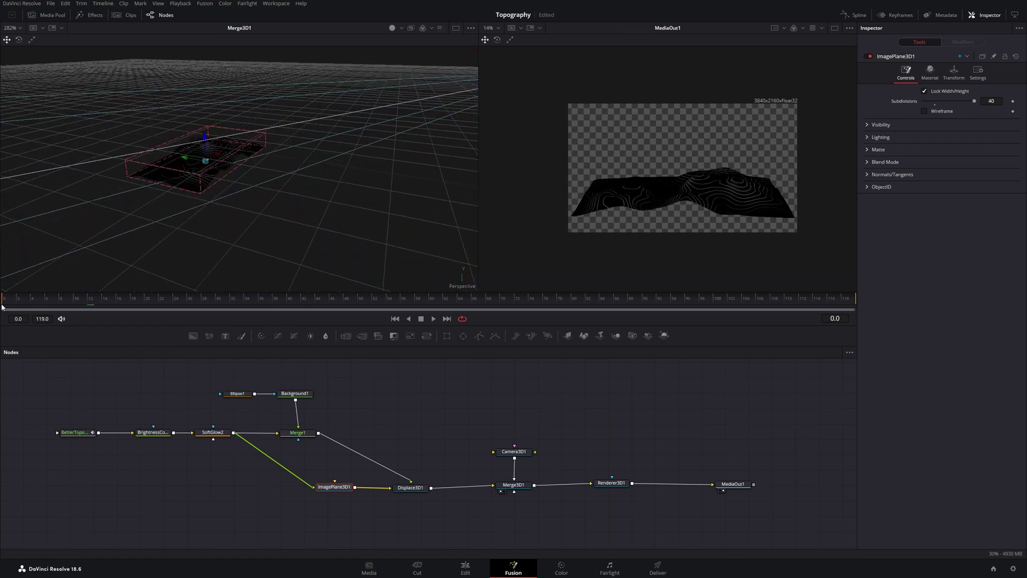
click(953, 74)
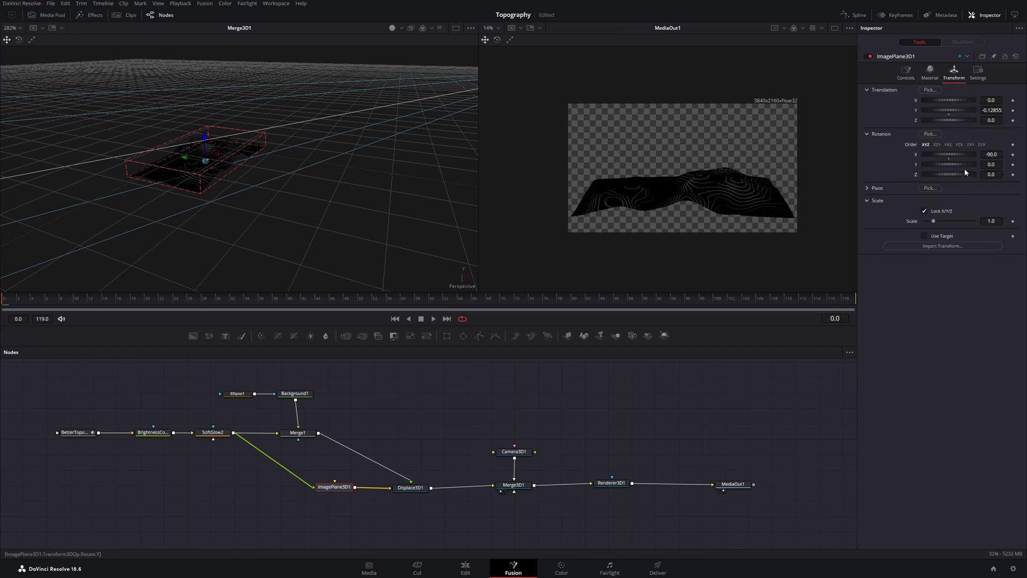
click(1013, 165)
drag(114, 298, 897, 299)
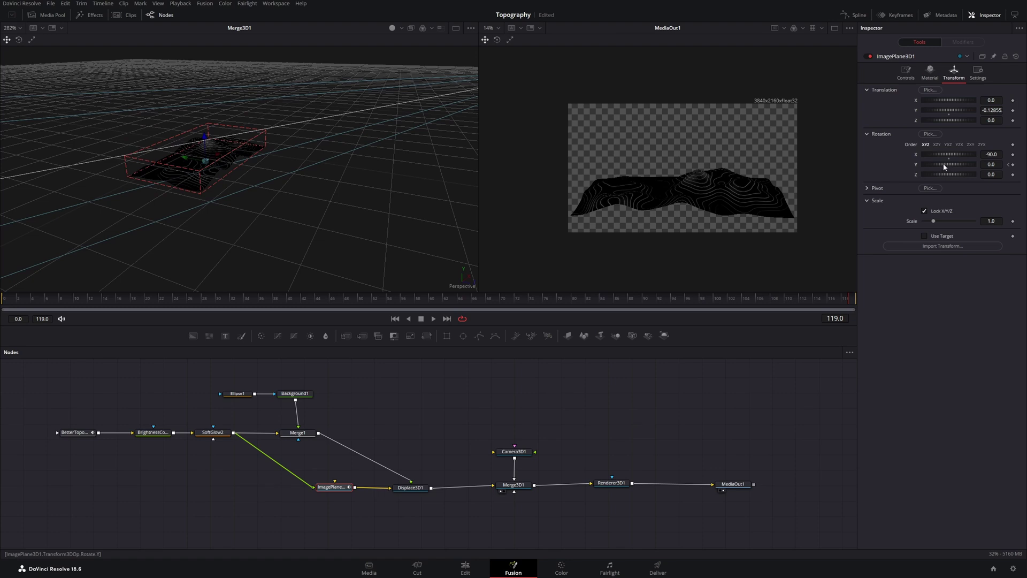
drag(945, 167, 996, 166)
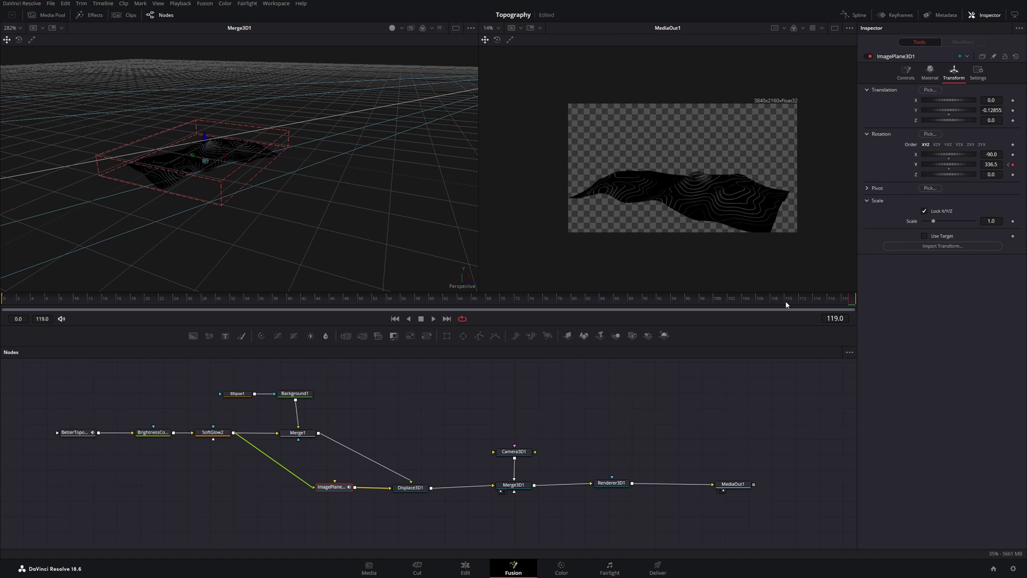
Review the settings of Renderer3D1 and Displace3D1 and examine the rotated terrain from another angle.
click(611, 483)
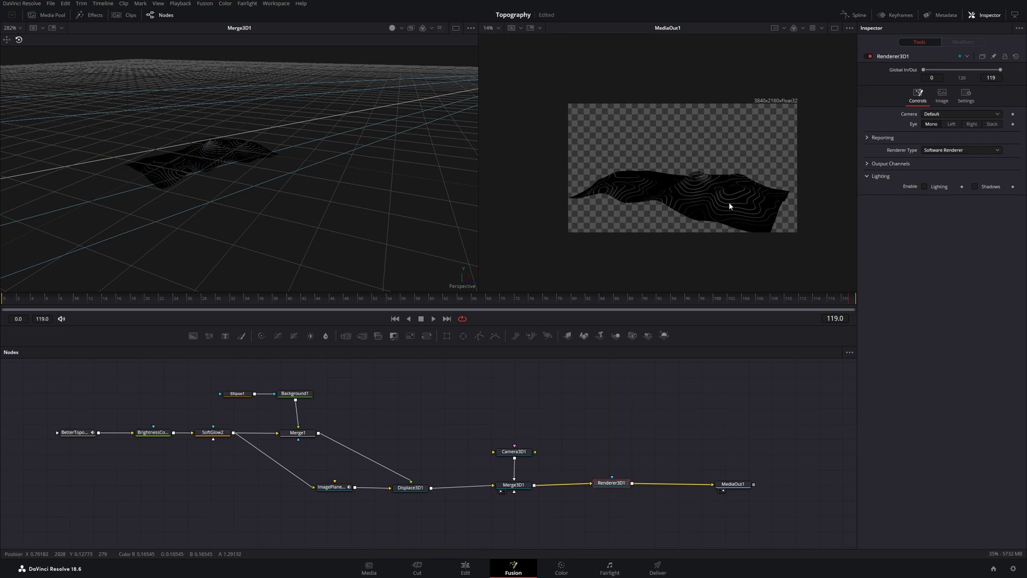
click(415, 493)
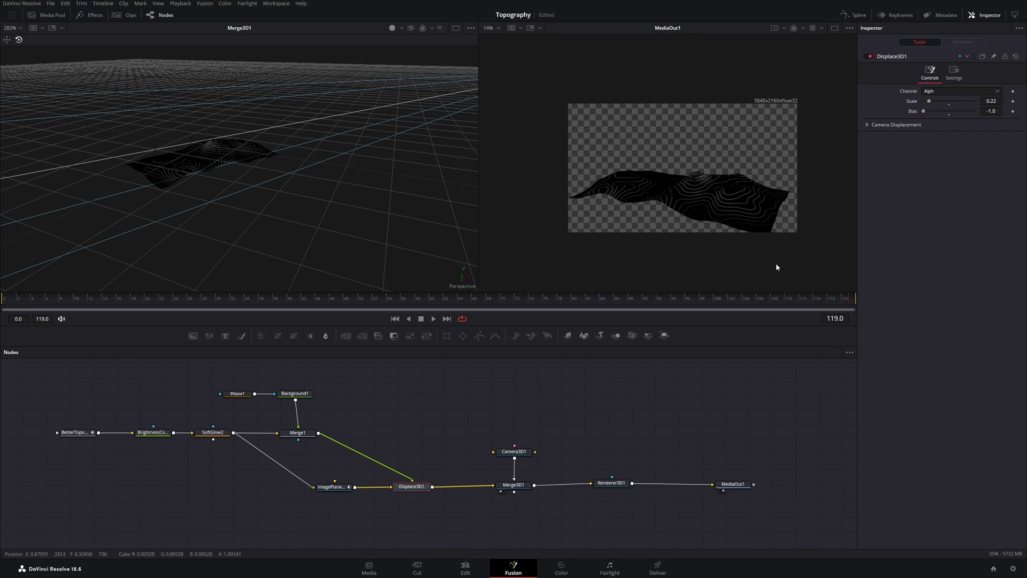
drag(232, 200, 219, 225)
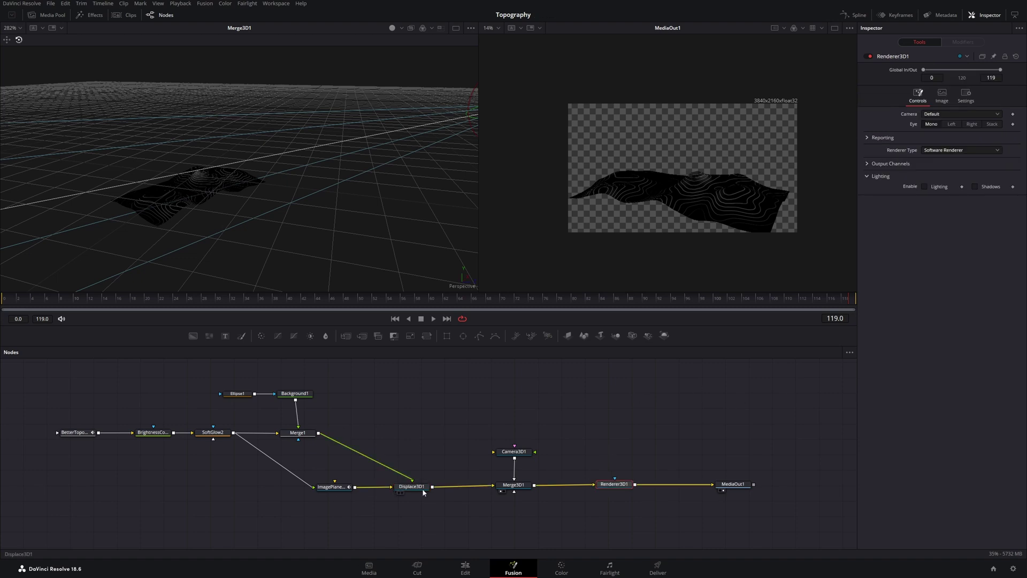
click(415, 488)
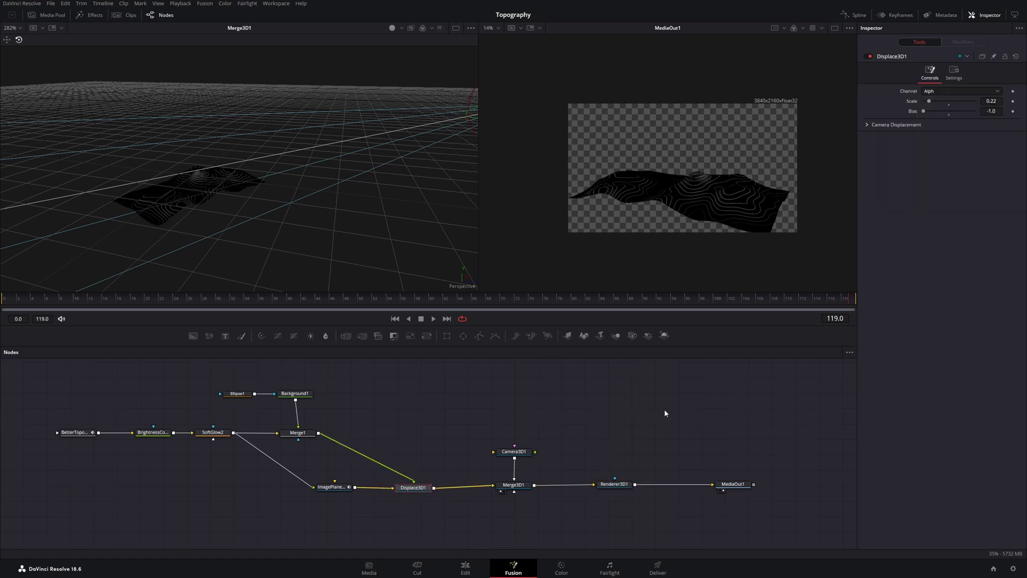